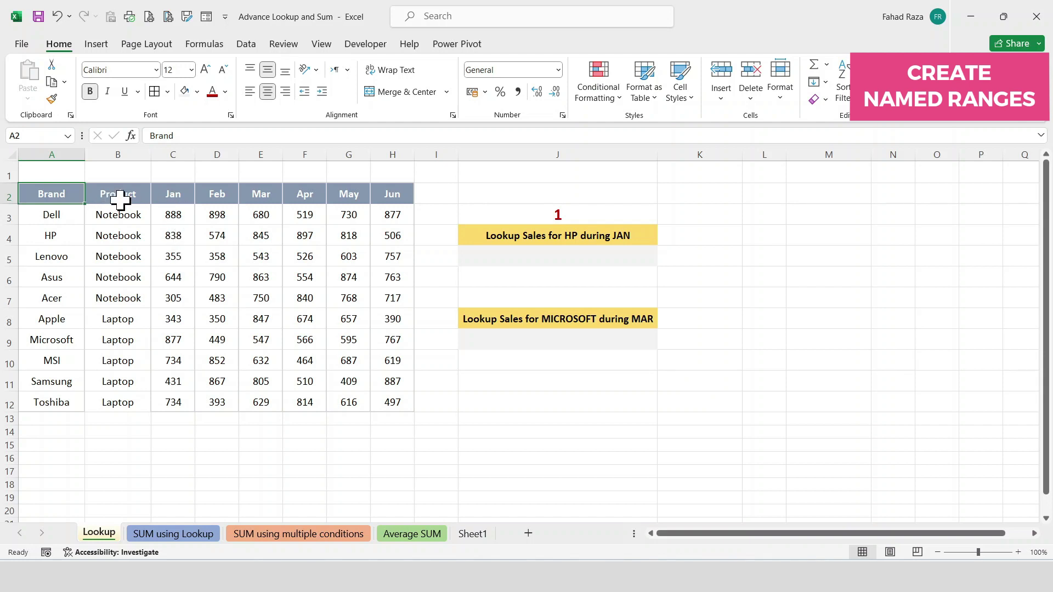
Select the whole sales table and create names from its top-row months and left-column brands
left_click_drag(122, 199, 170, 399)
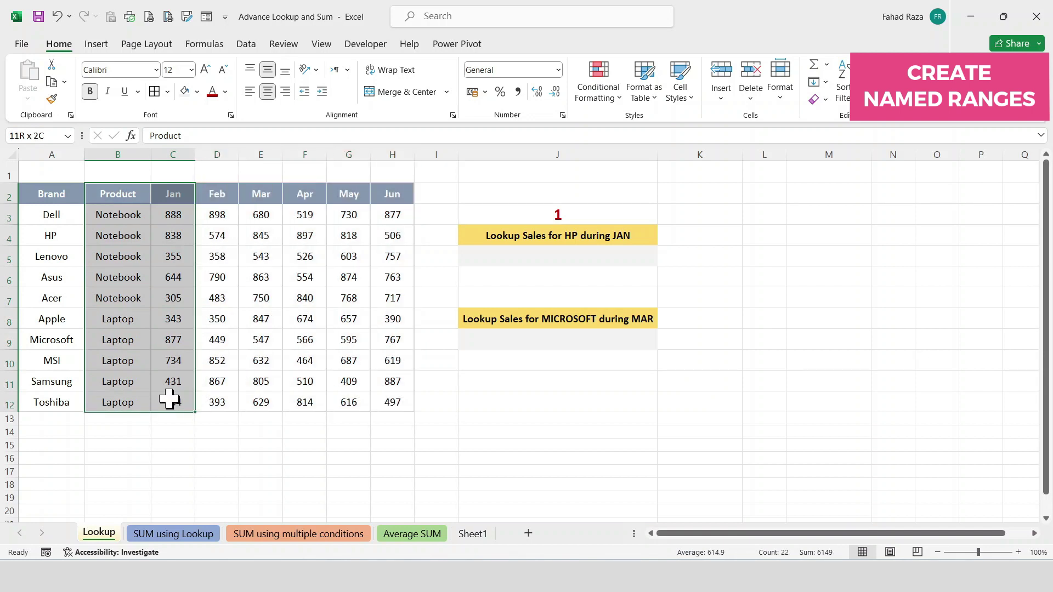
left_click(261, 339)
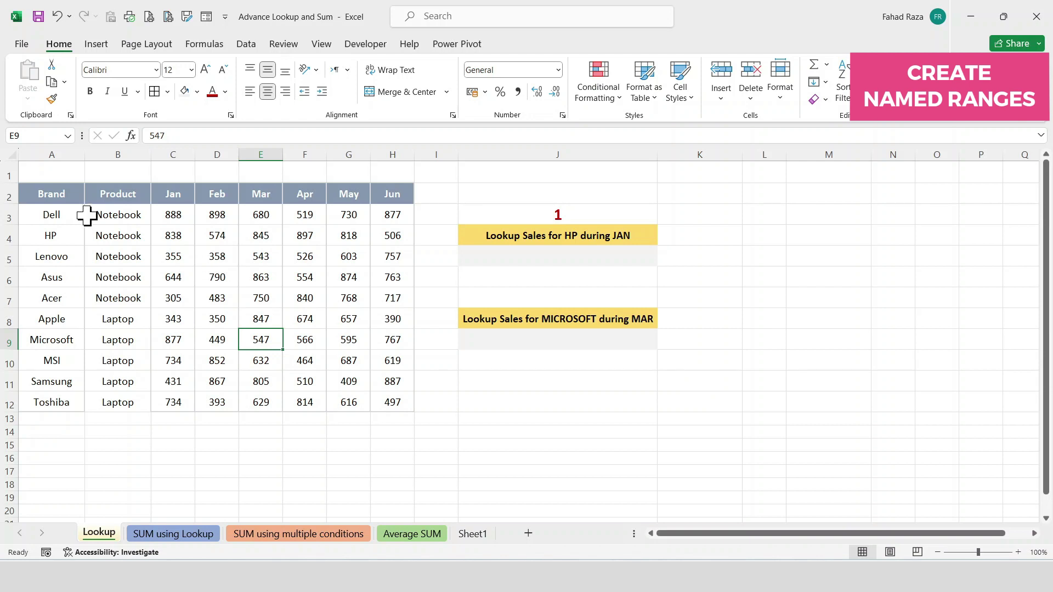
left_click(69, 195)
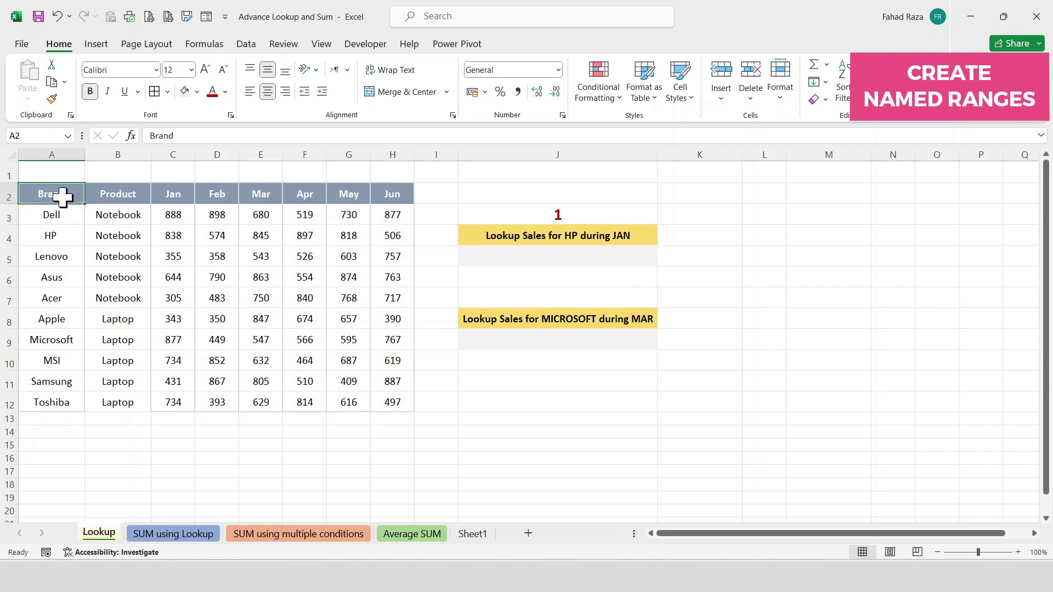
key("ctrl+a")
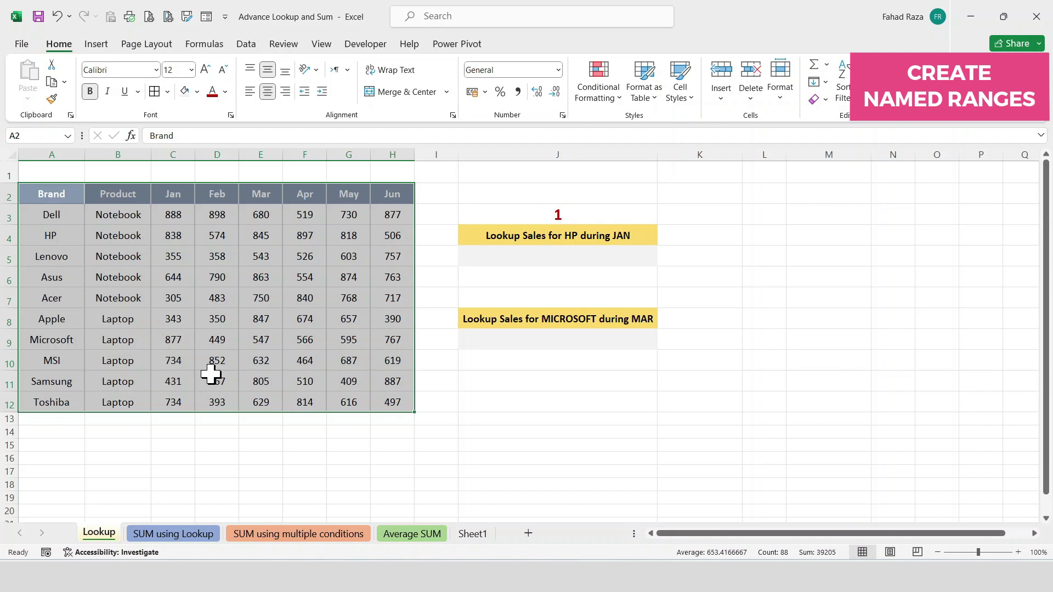
key("ctrl+shift+F3")
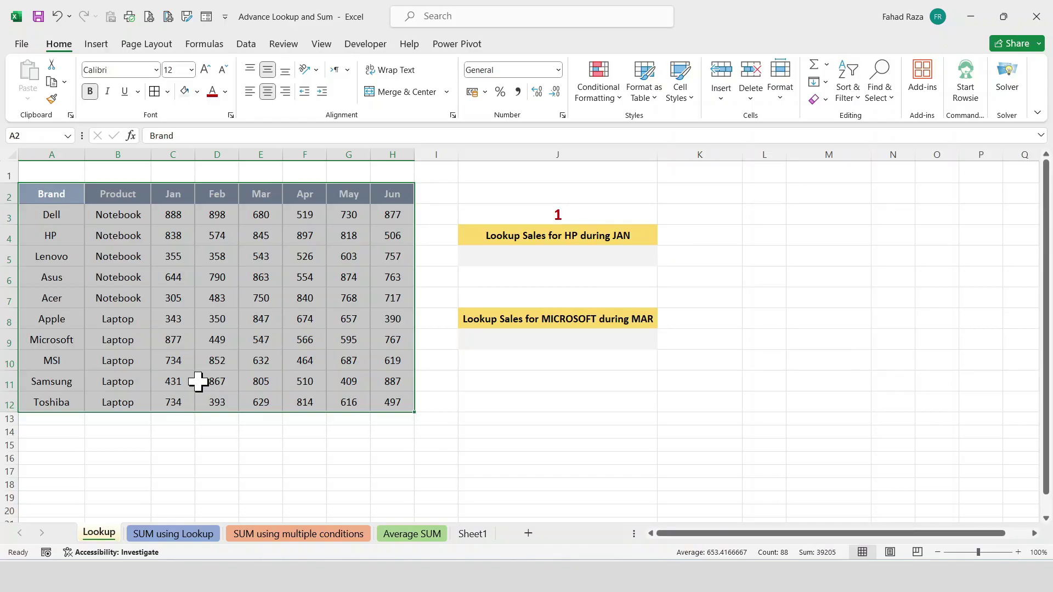
Enter =HP Jan in J5, returning HP's January sales of 838, and check it against C4
left_click(584, 253)
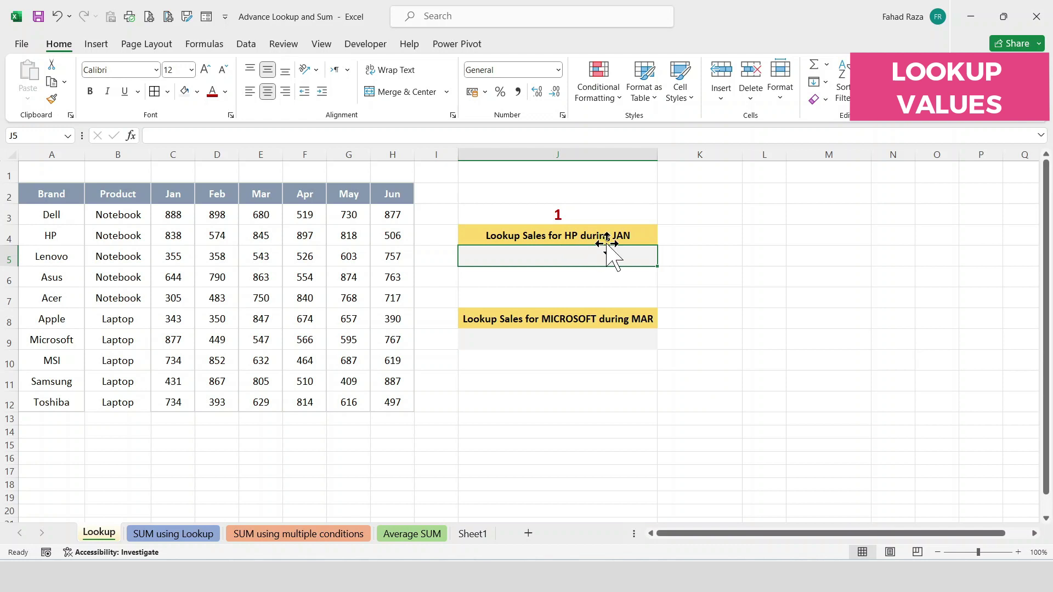
type("=")
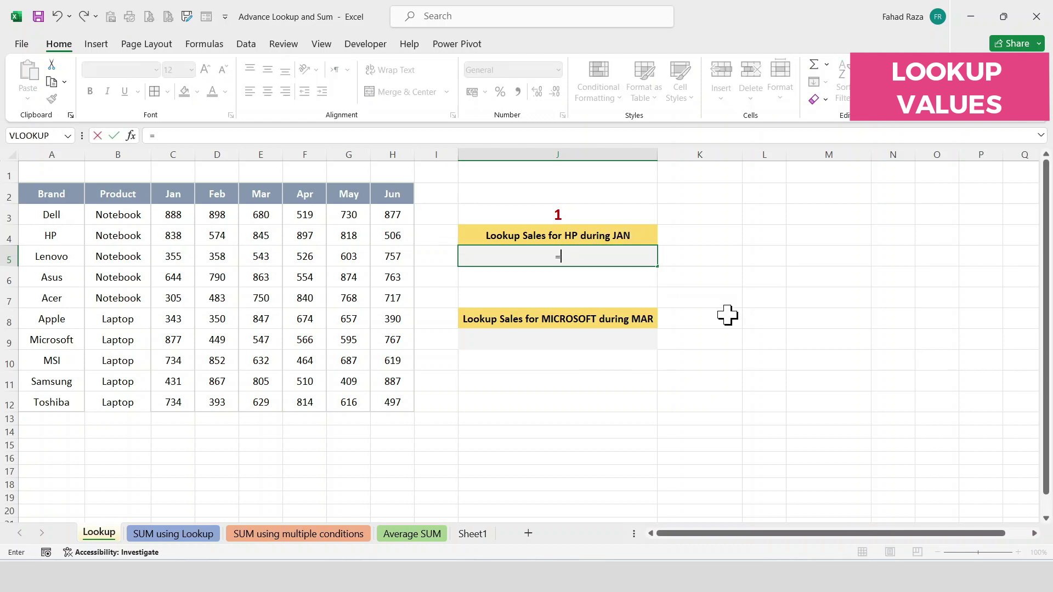
type("HP")
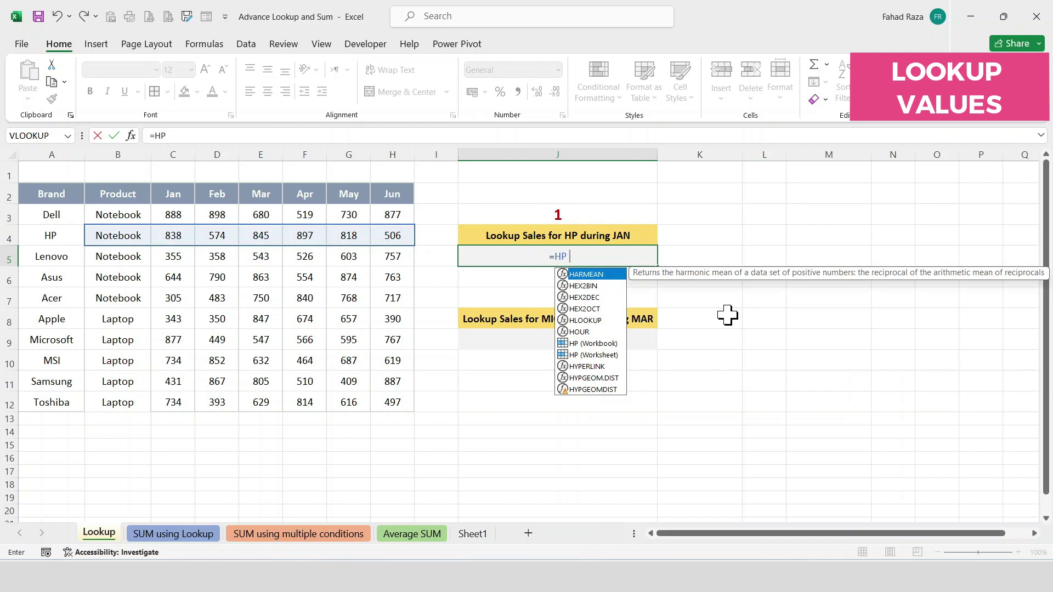
type(" JA")
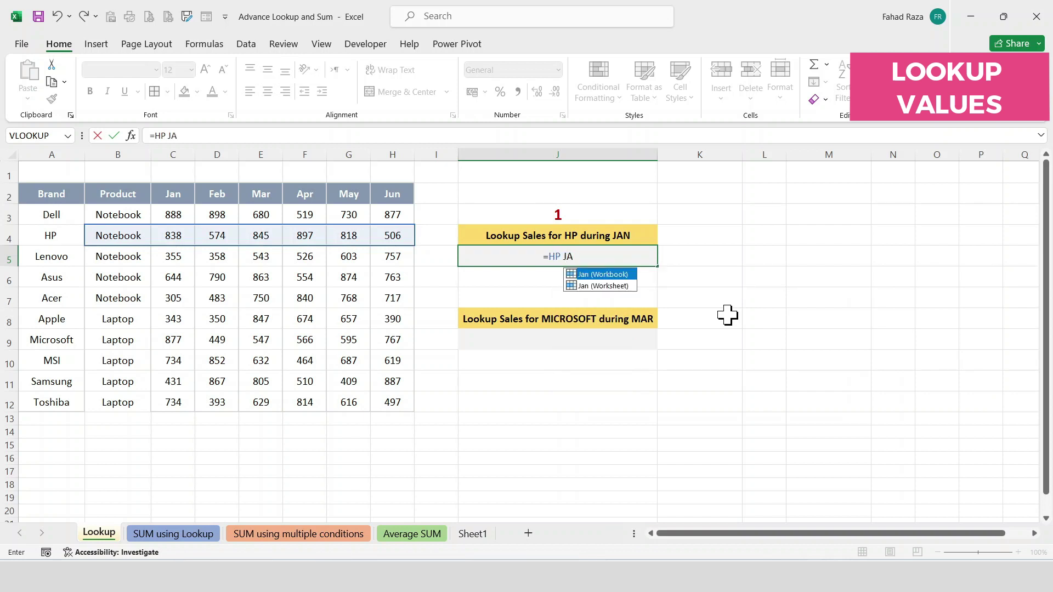
type("N")
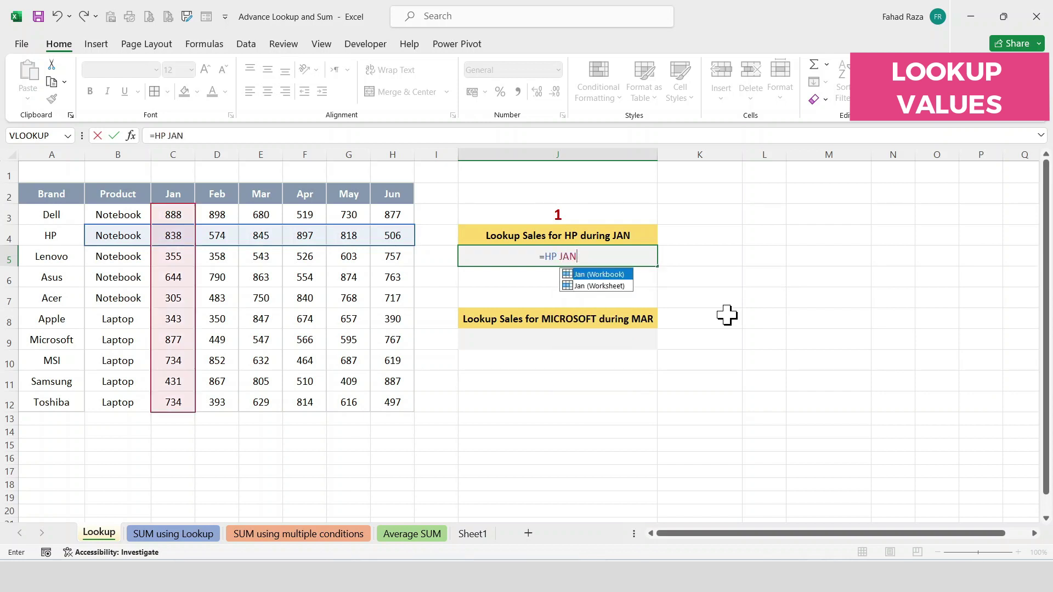
key("Return")
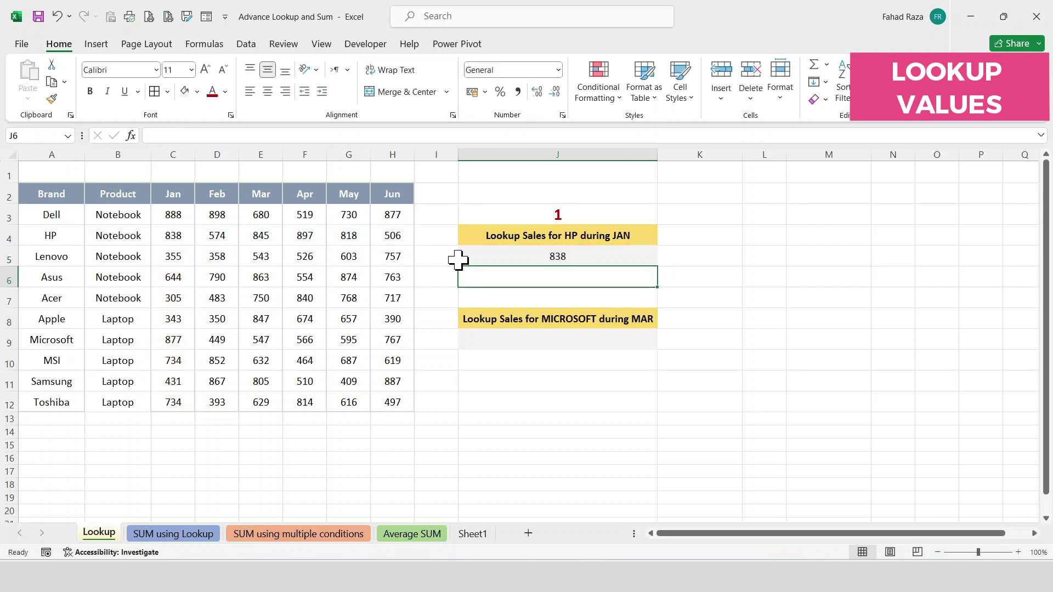
left_click(181, 235)
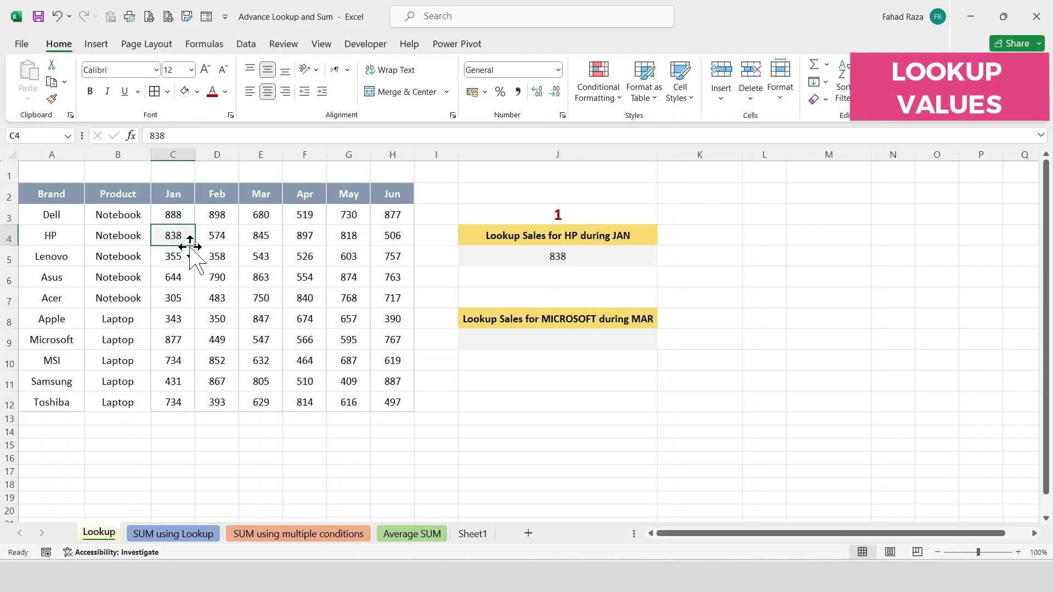
left_click(583, 257)
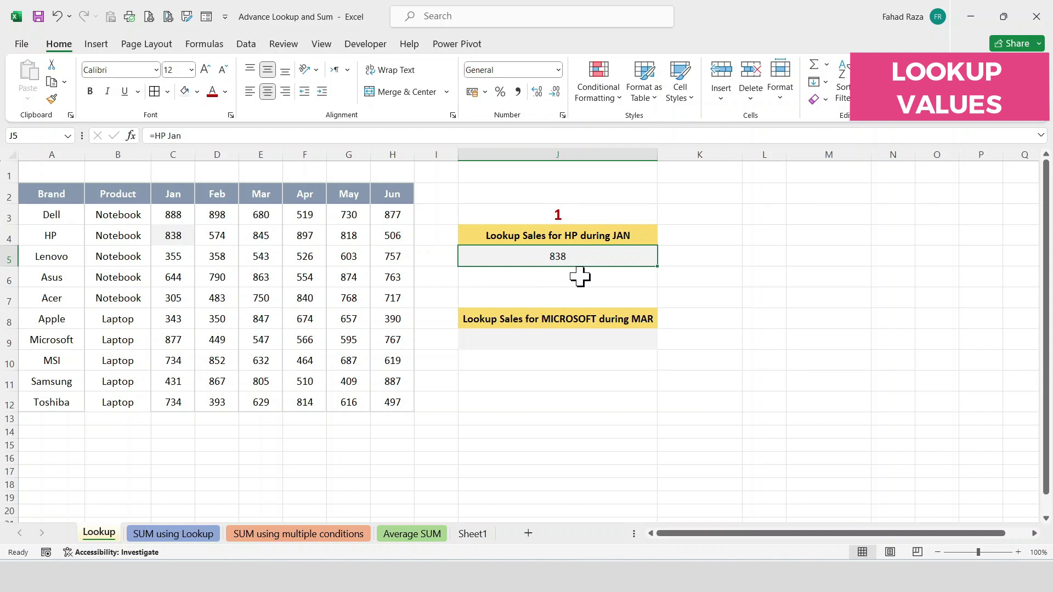
Enter =MICROSOFT MAR in J9, correcting the brand's misspelling, to return 547
left_click(560, 335)
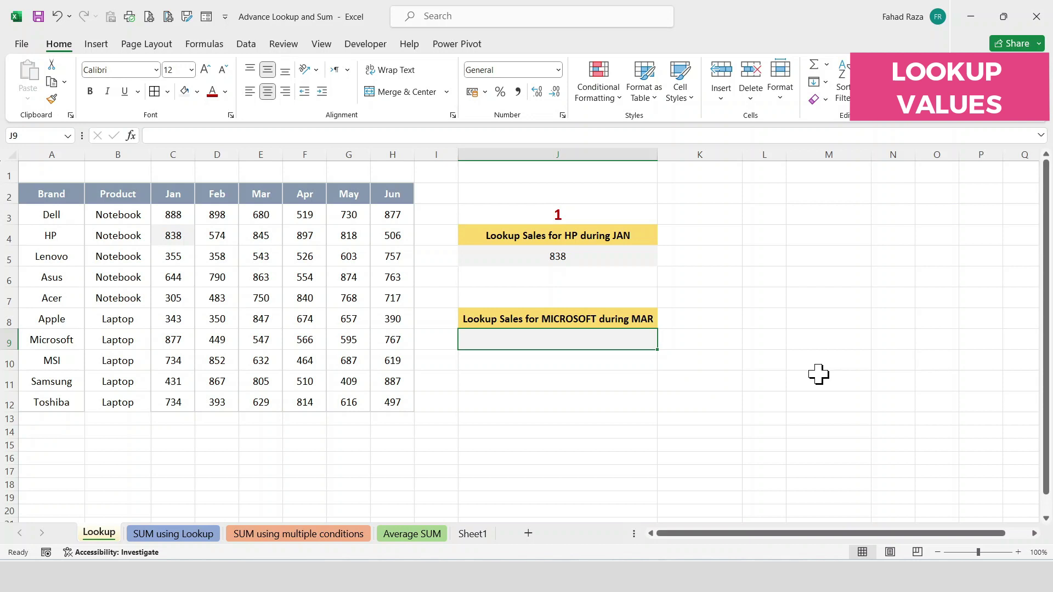
type("=MICRSOFT")
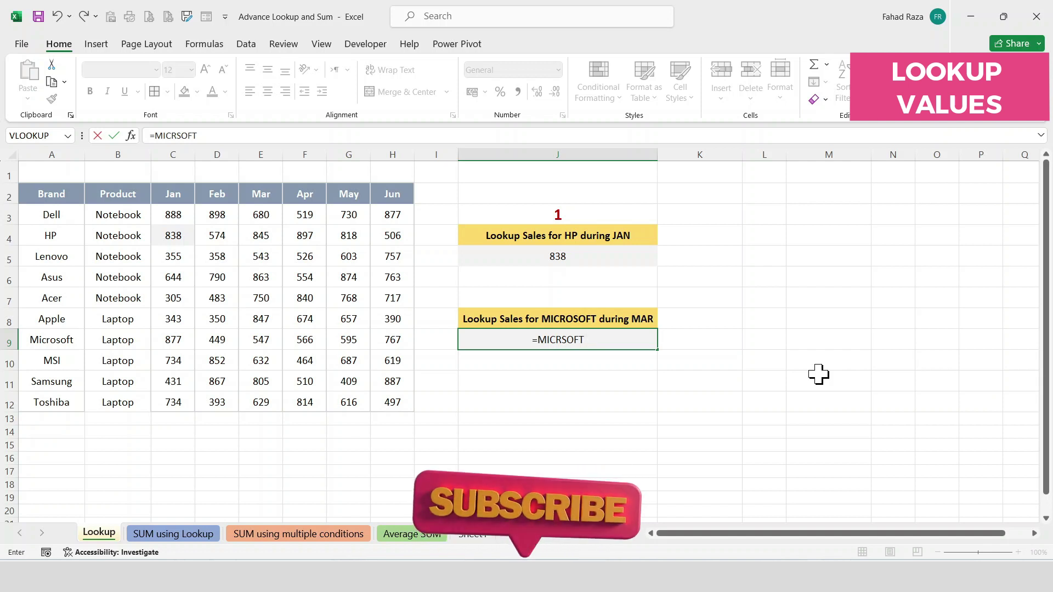
type(" MAR")
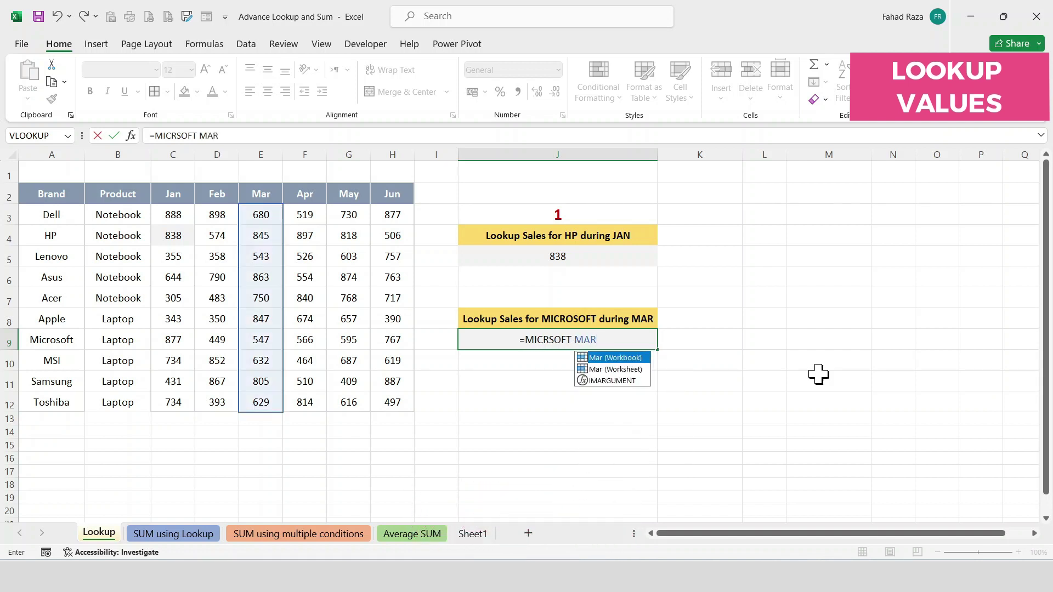
key("F2")
key("Left")
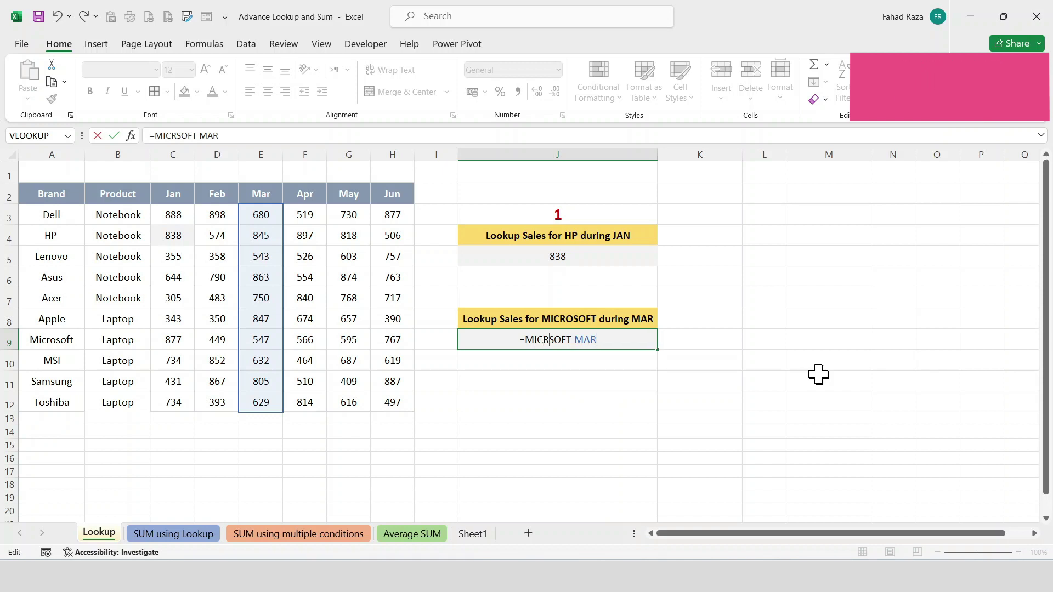
type("o")
key("BackSpace")
type("O")
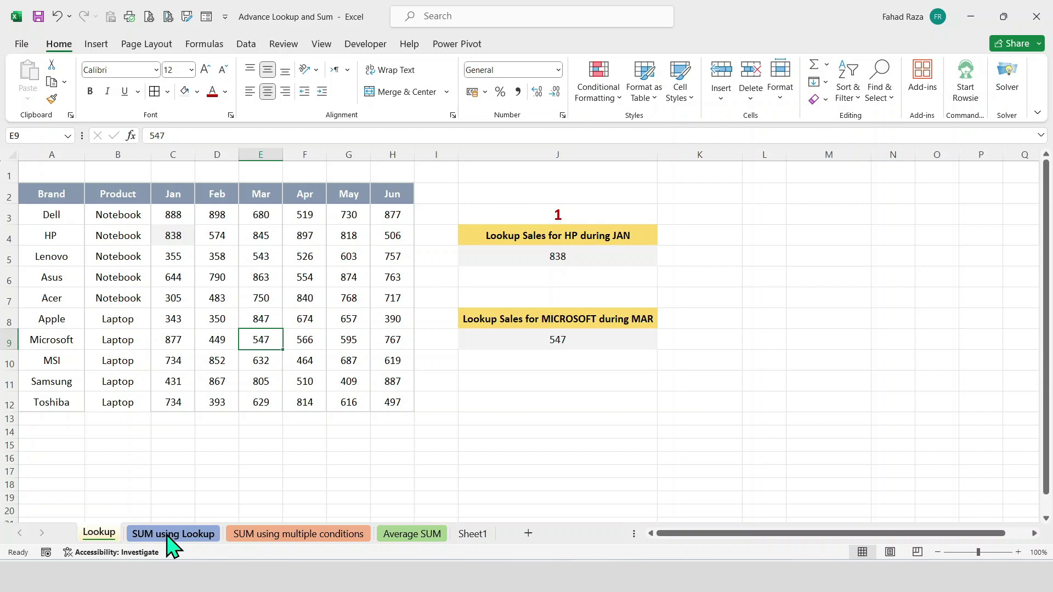
On the SUM using Lookup sheet, enter =SUM(Jan) in J5 to total January sales as 6149
left_click(167, 535)
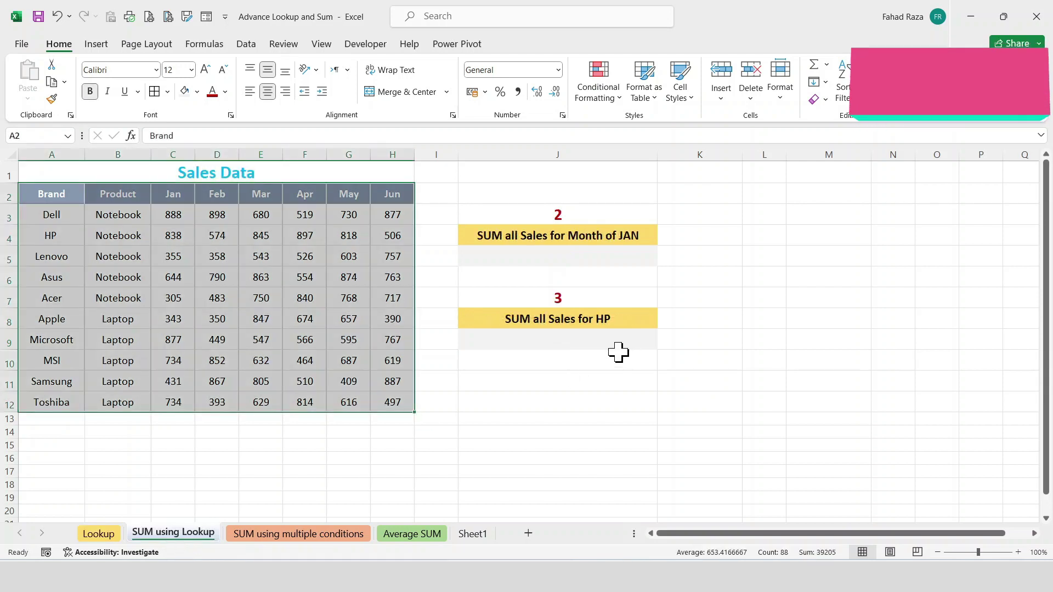
left_click(266, 235)
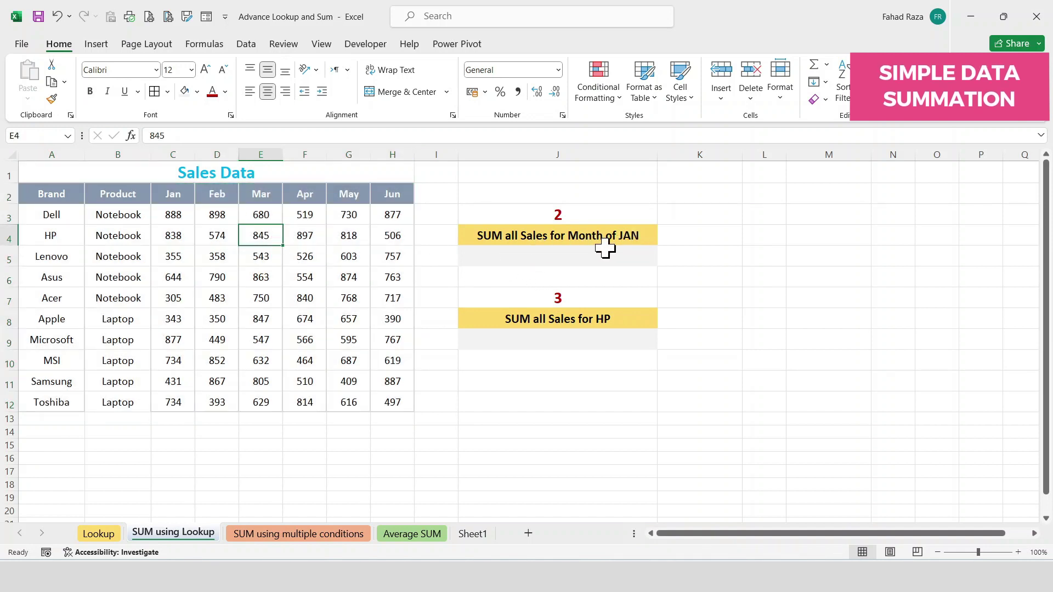
left_click(576, 257)
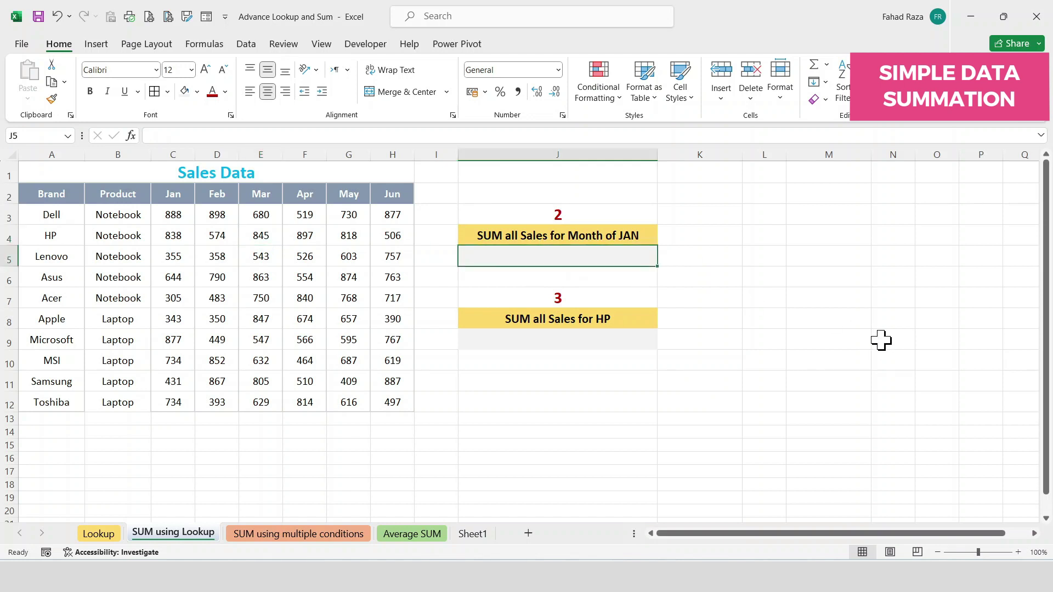
type("==SUM(")
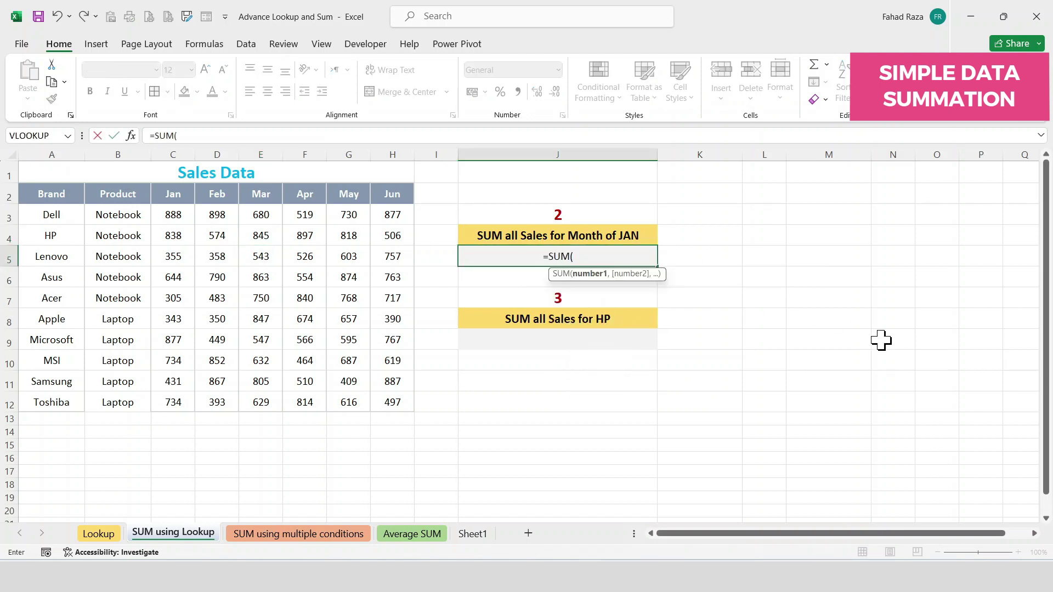
type("Ja")
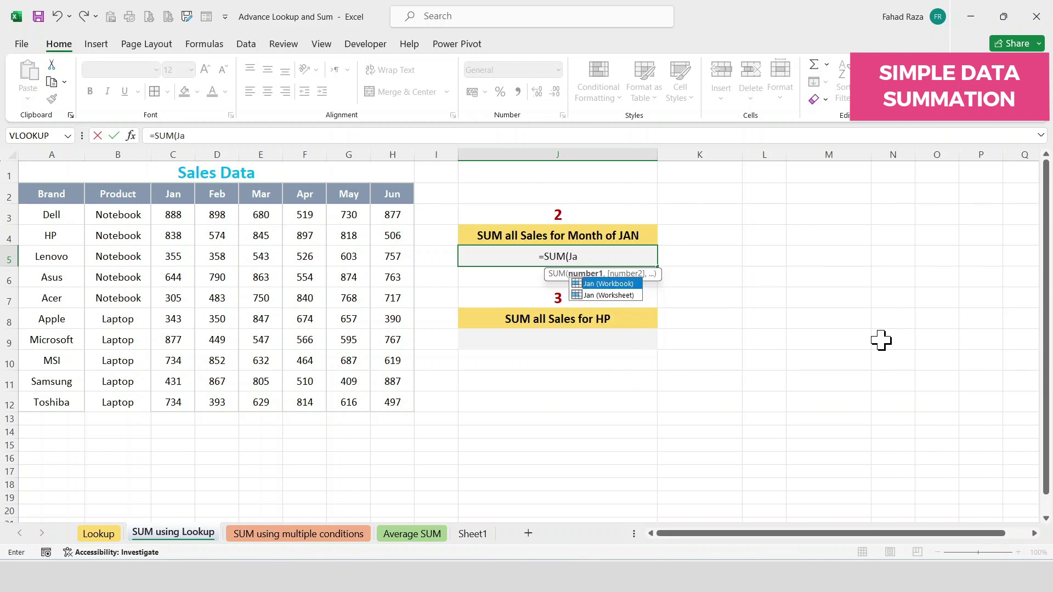
type("n)")
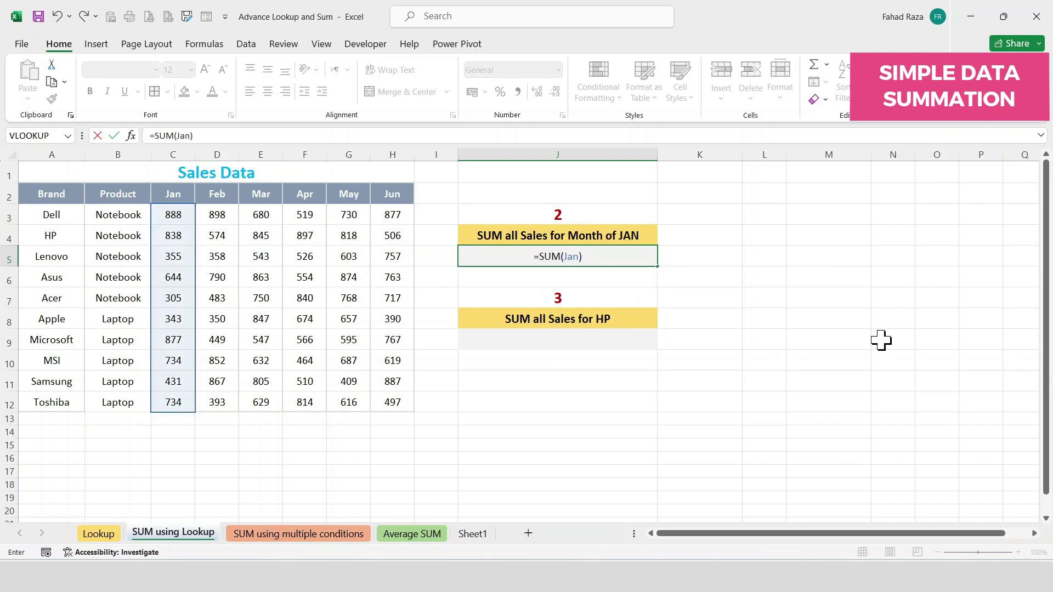
key("ctrl+Return")
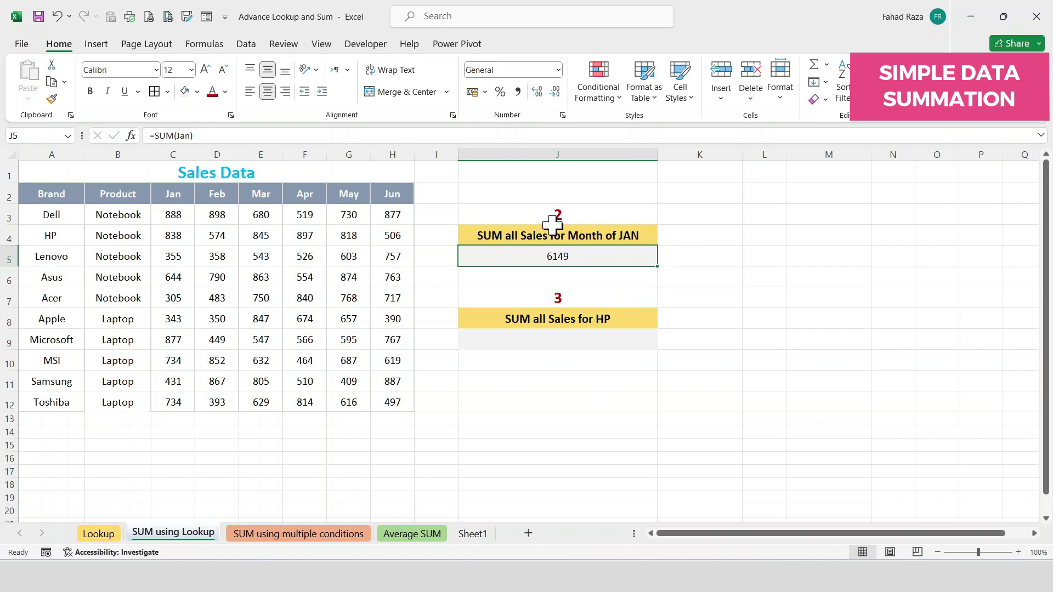
left_click_drag(173, 214, 173, 403)
left_click(558, 338)
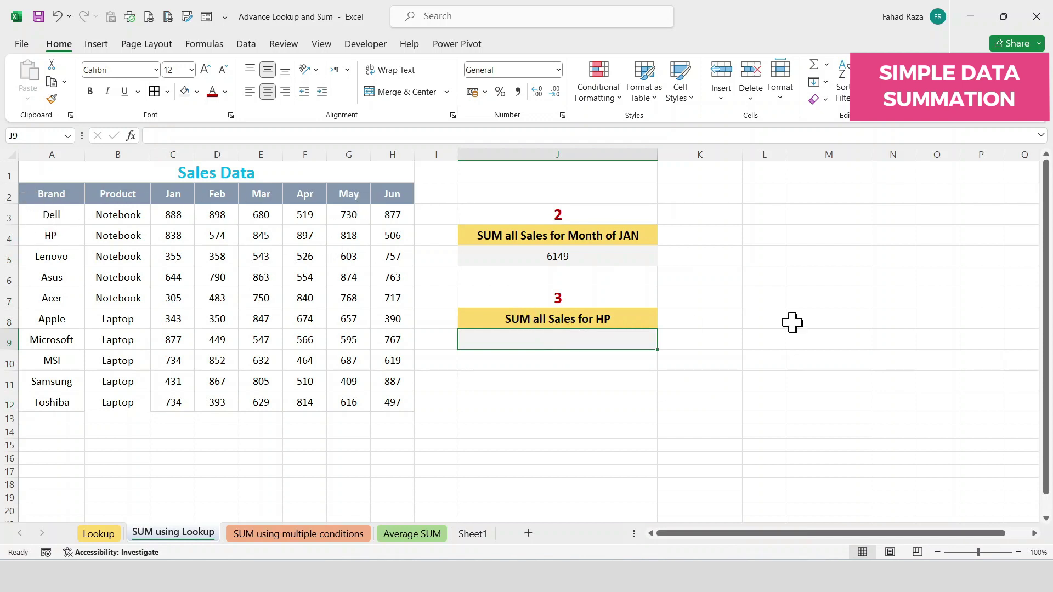
Type =SUM(HP) into J9, the answer cell for total HP sales
type("=")
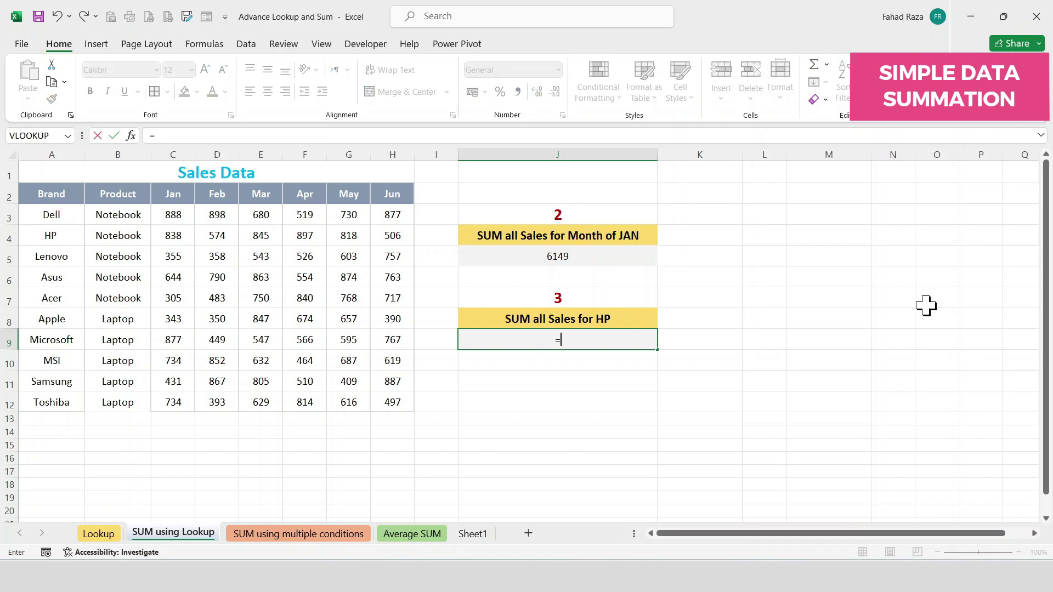
type("SUM")
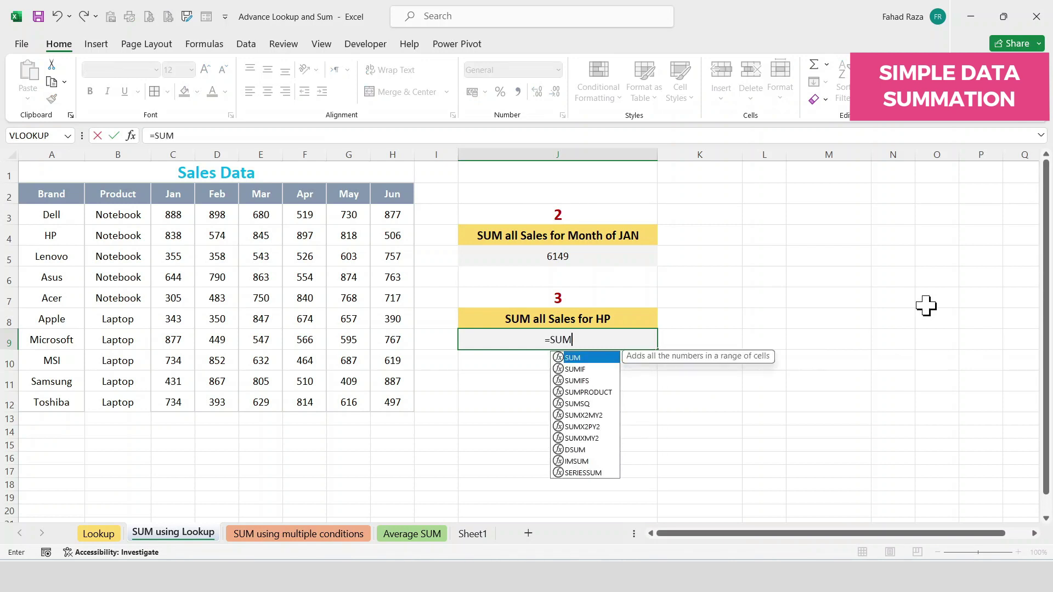
type("(")
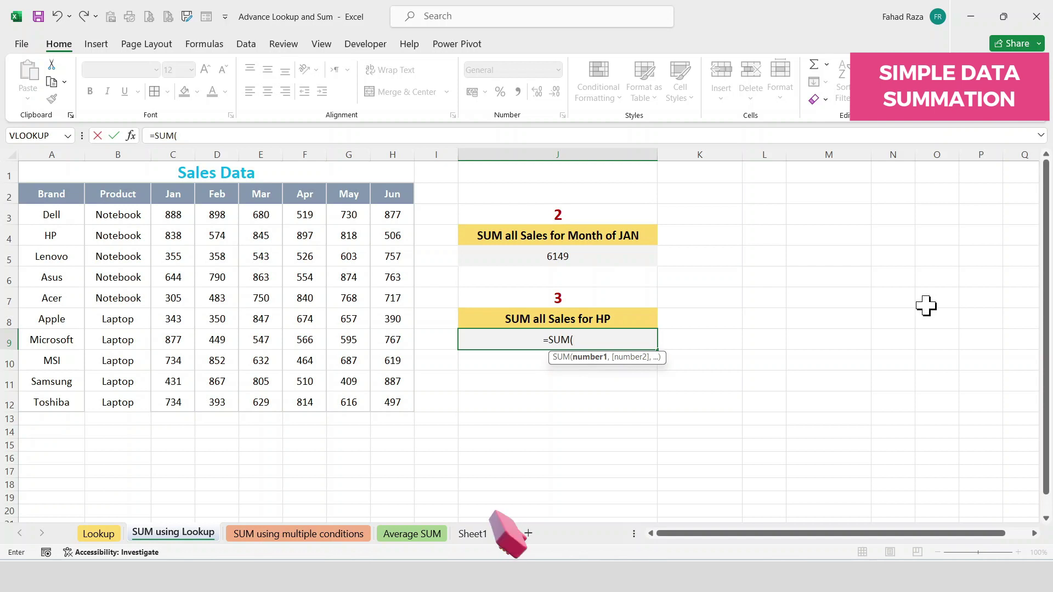
type("HP")
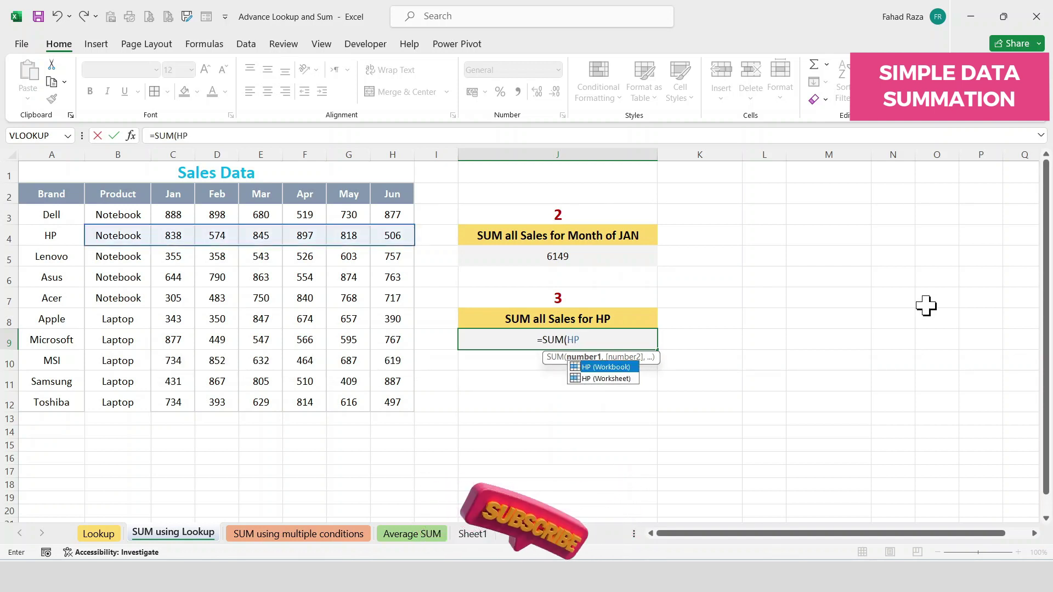
type(")")
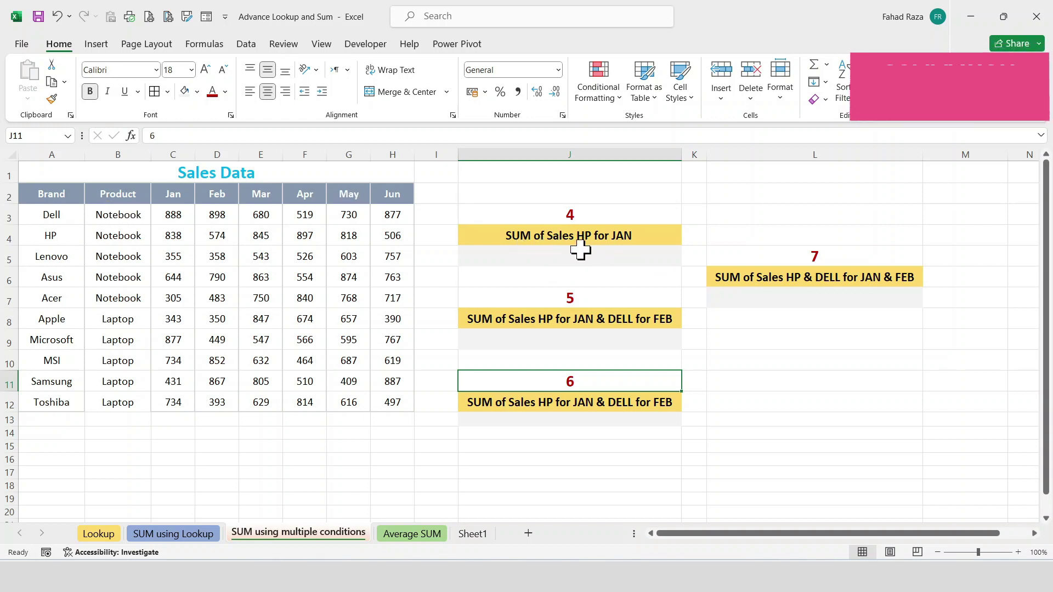
Enter =SUM(HP JAN) in J5, returning HP's January sales of 838
left_click(581, 255)
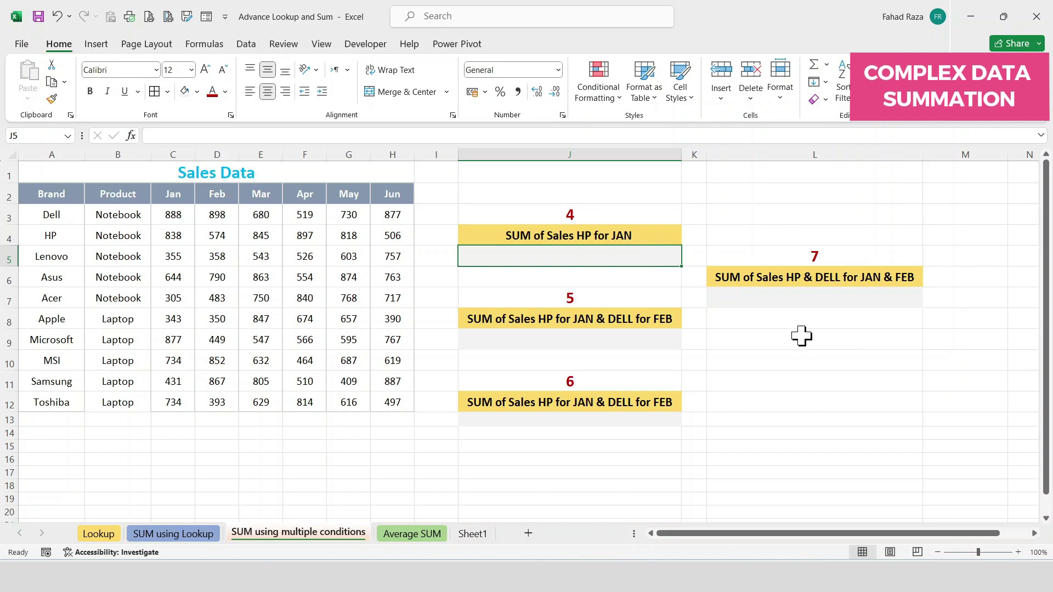
type("=SUM(")
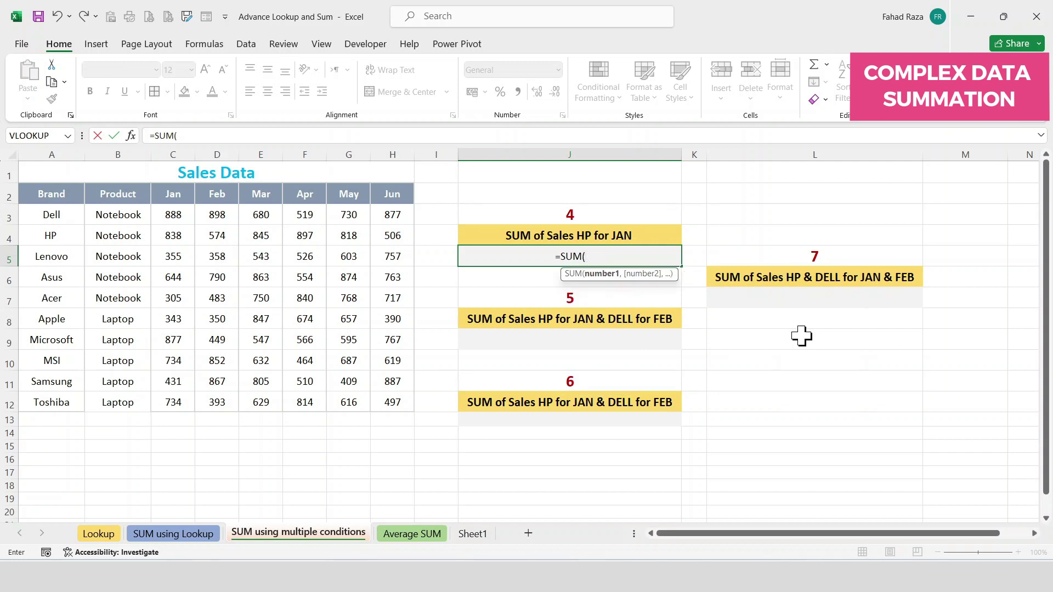
type("HP")
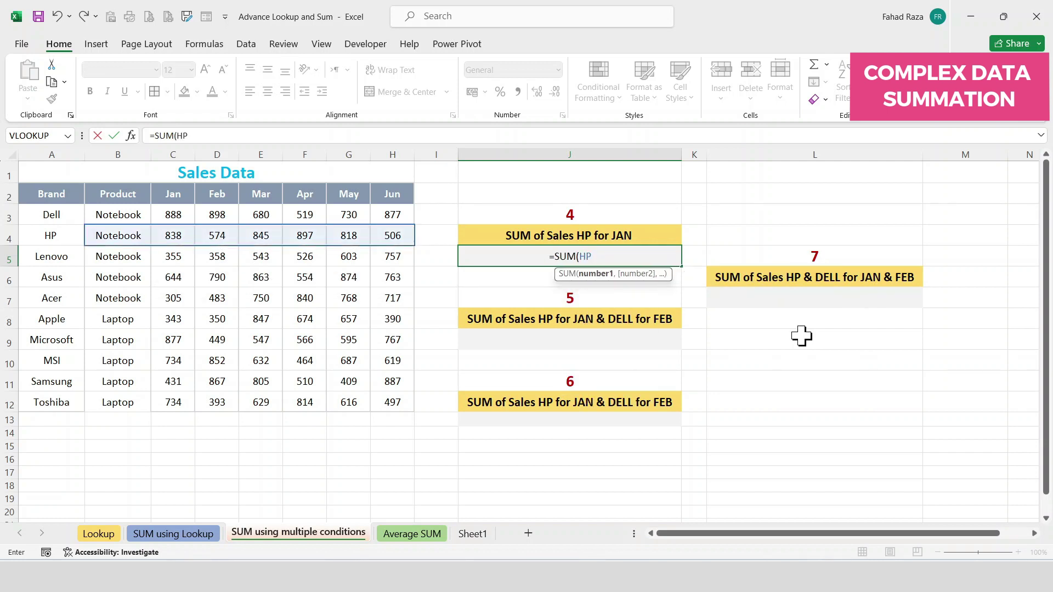
type(" JAN")
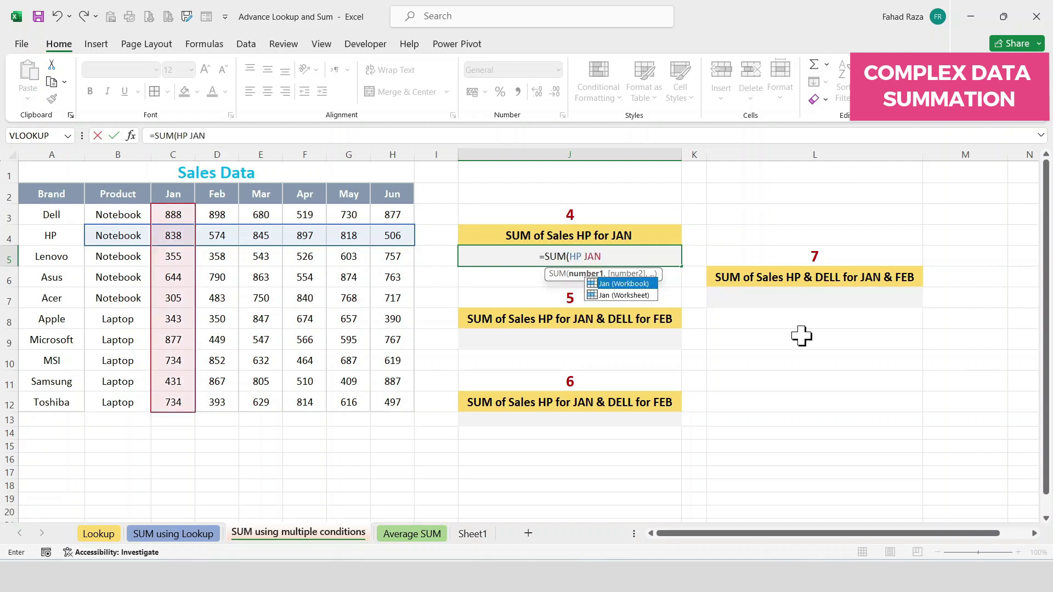
type(")")
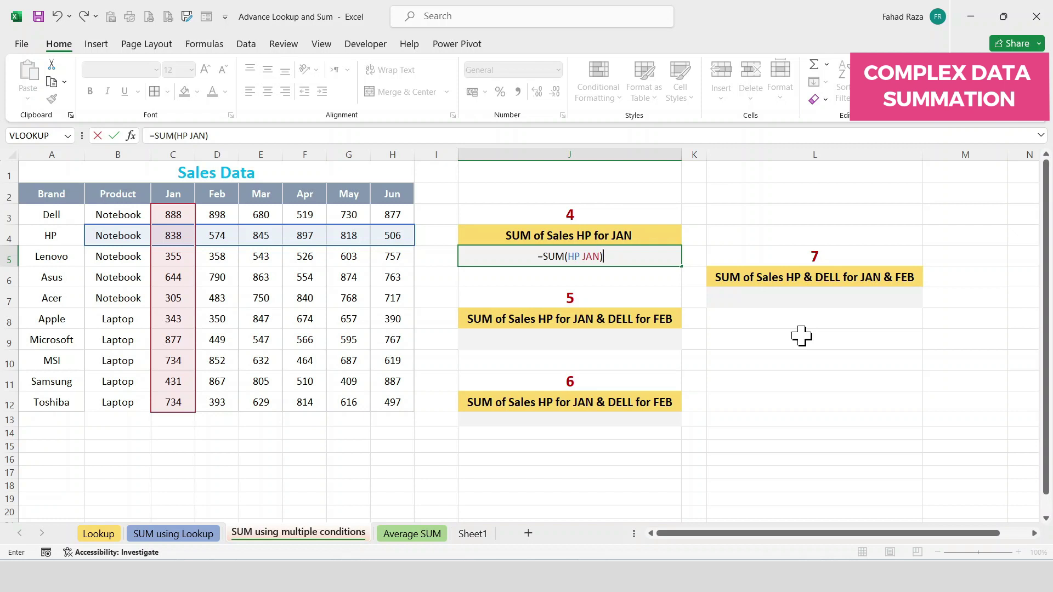
key("ctrl+Return")
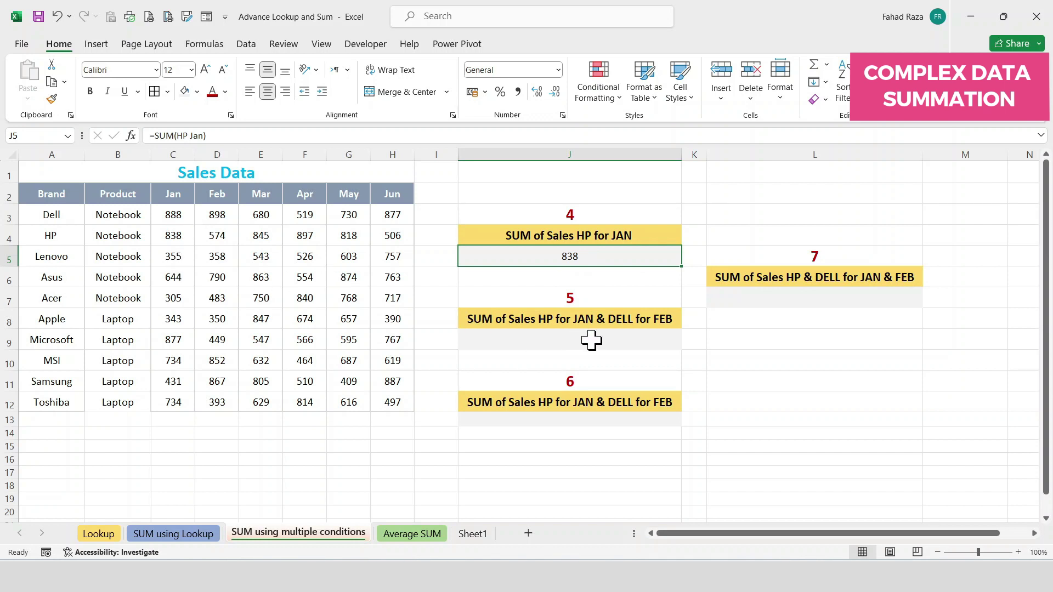
Enter =SUM(HP JAN,HP FEB) in J9, returning 1412
left_click(574, 340)
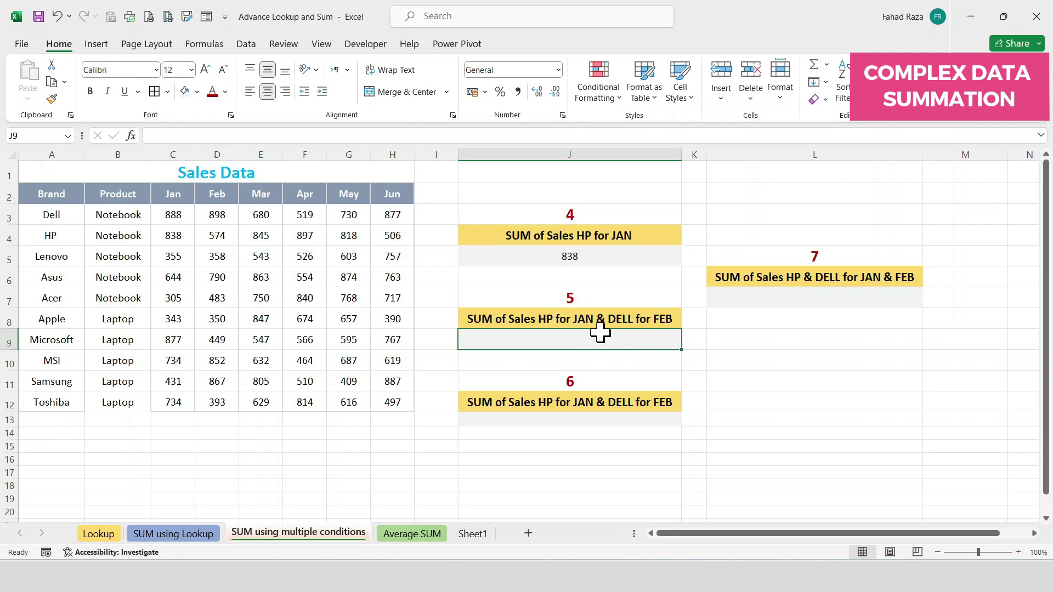
type("=")
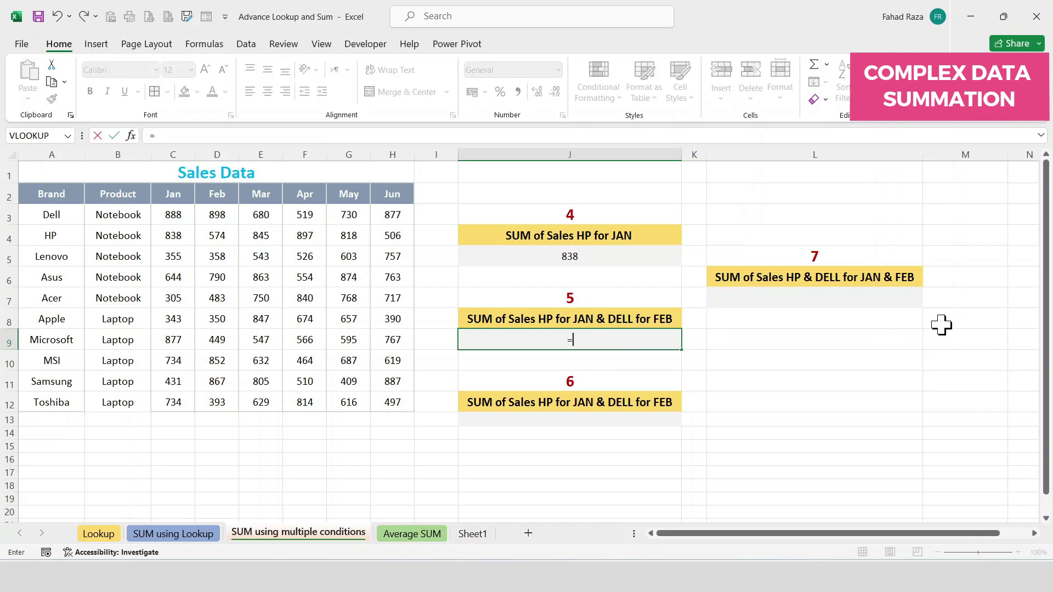
type("SUM")
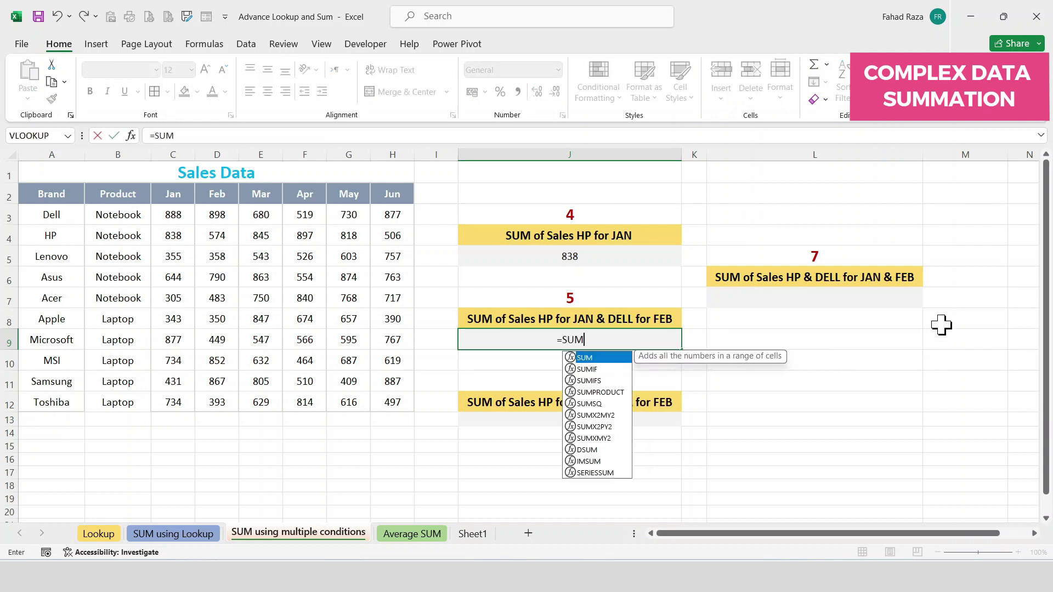
type("(HP")
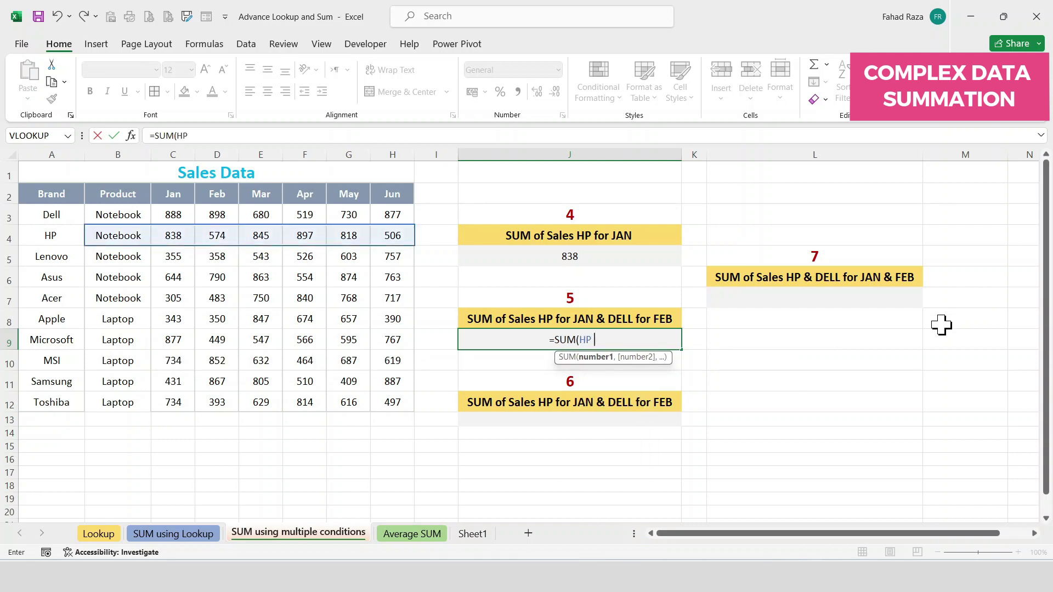
type(" JAN")
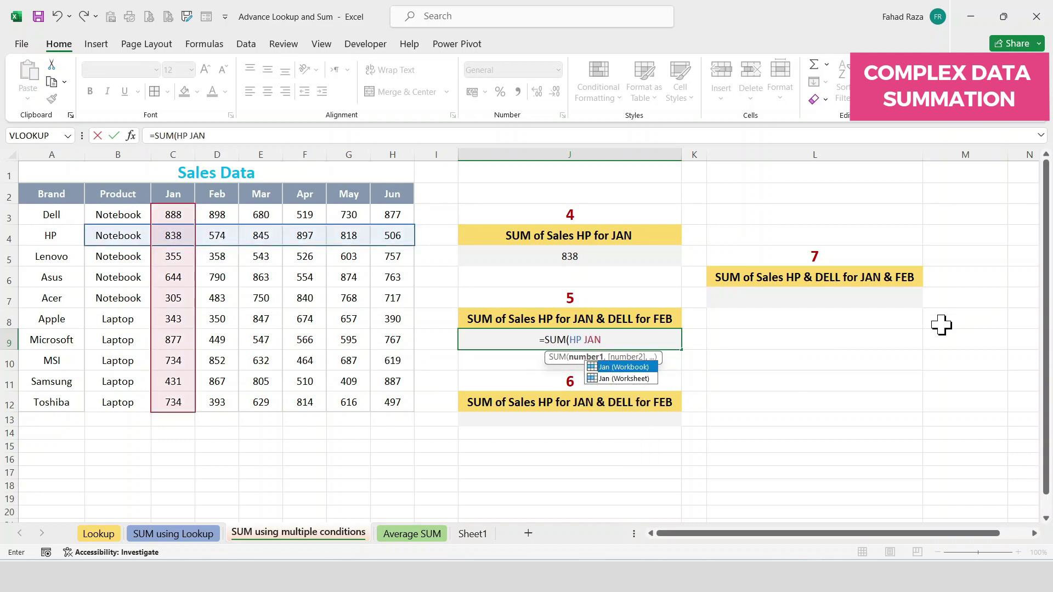
type(",")
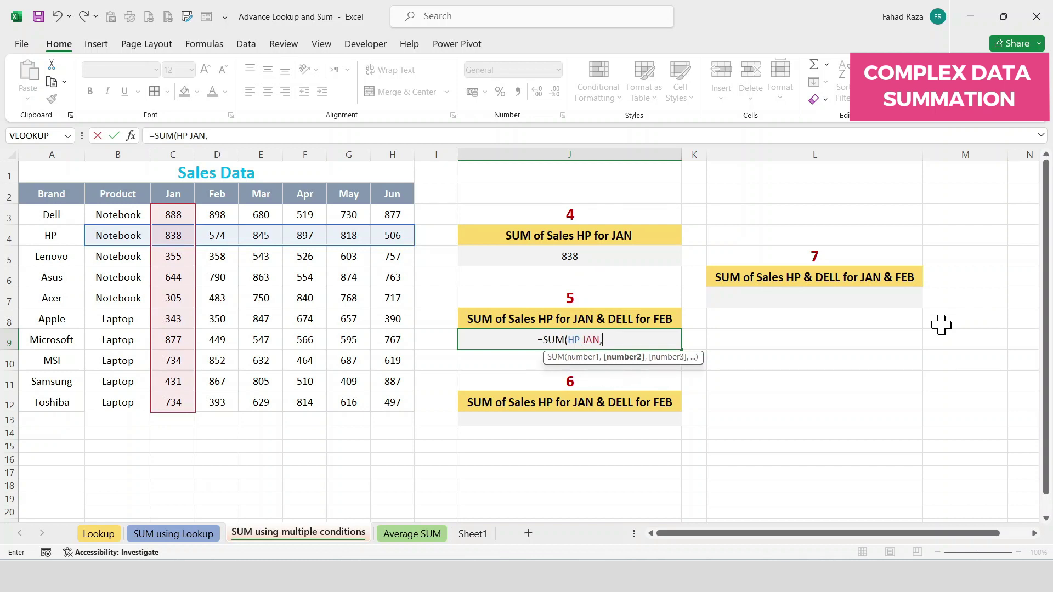
type("HP")
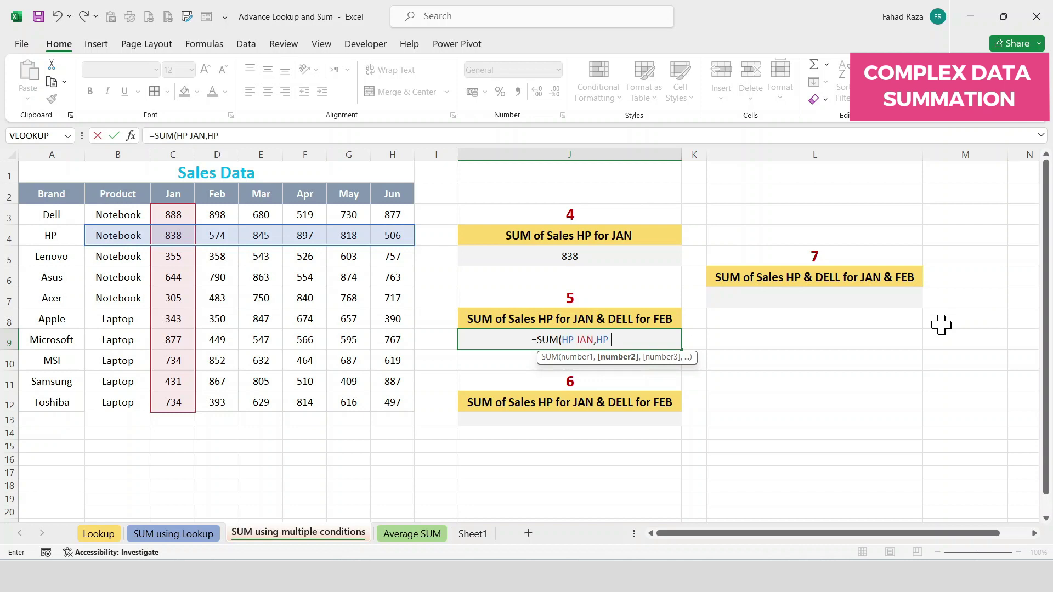
type(" FEB")
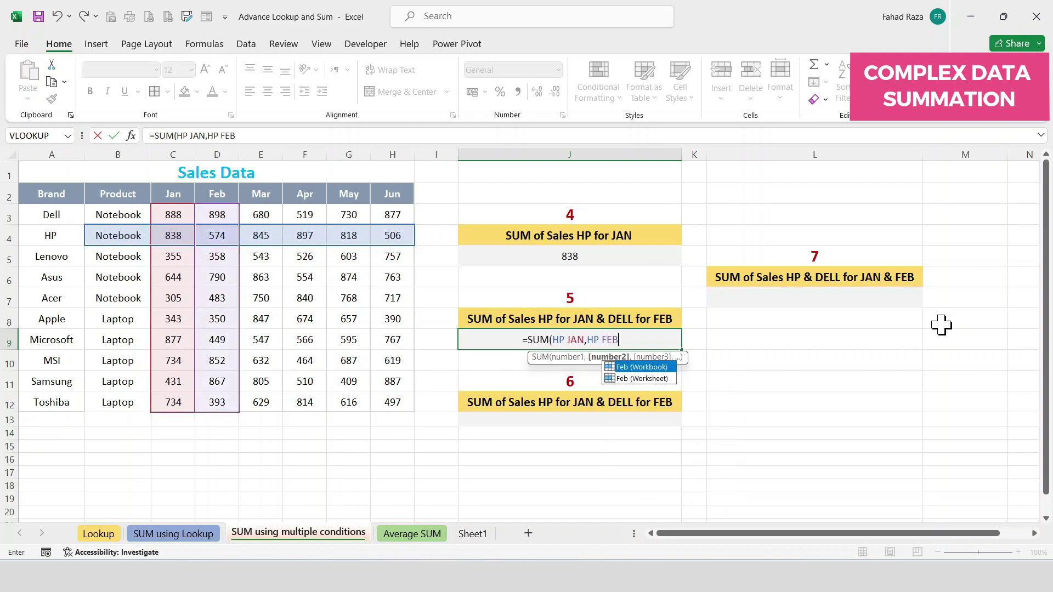
type(")")
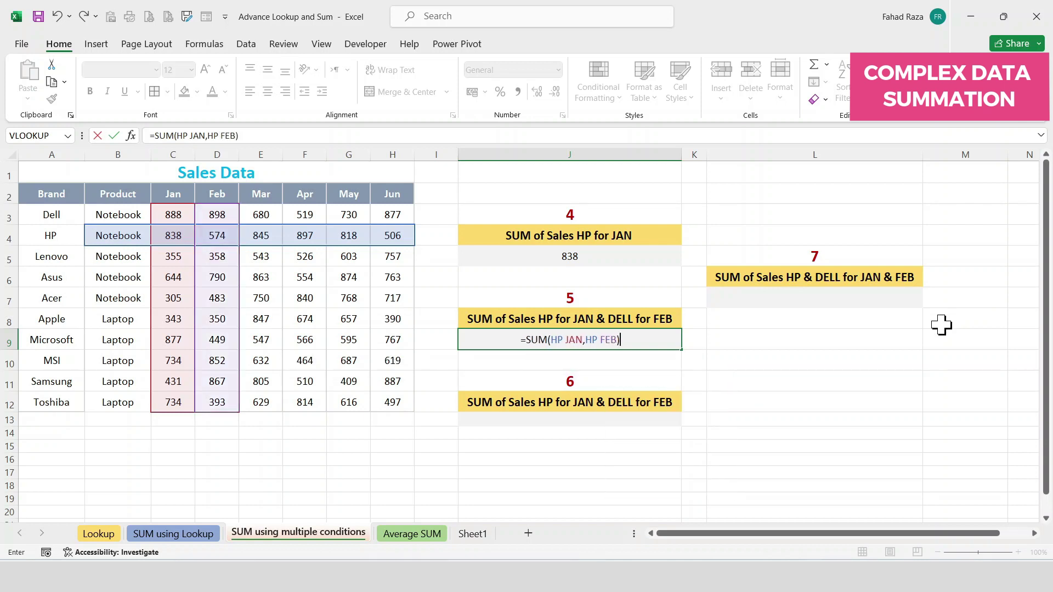
key("Return")
Reword the question 5 heading in J8 from DELL to HP for FEB
key("Up")
key("Up")
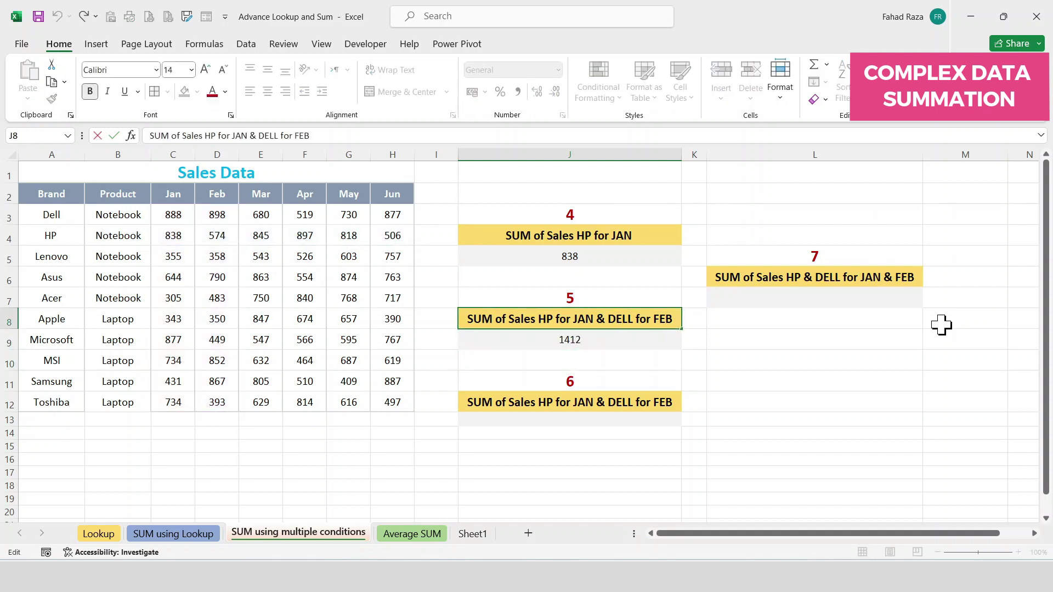
key("ctrl+shift+Left")
type("HP")
key("Return")
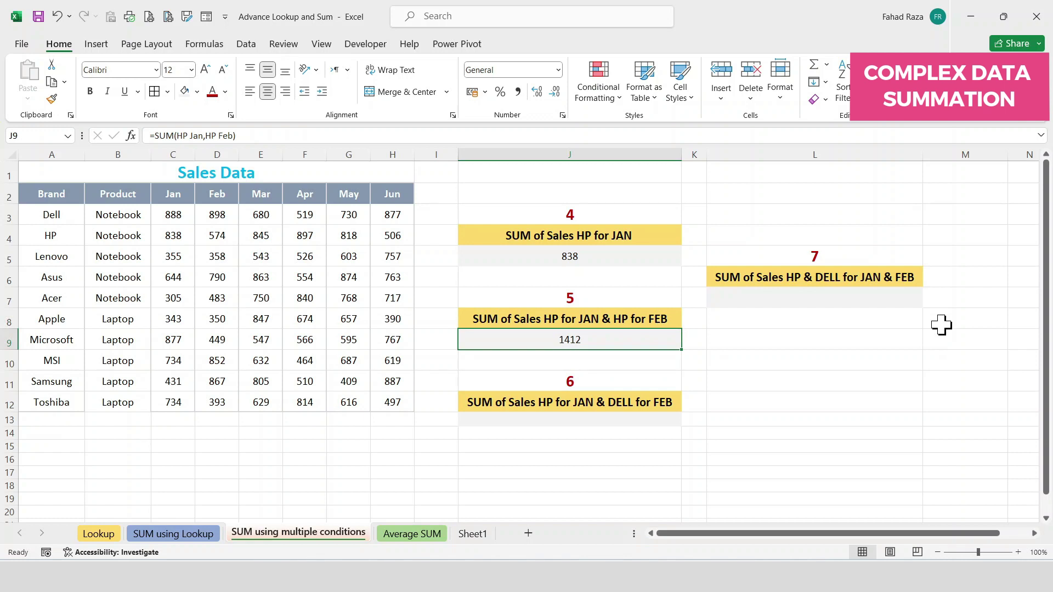
key("Down")
key("Down")
key("Down")
key("Down")
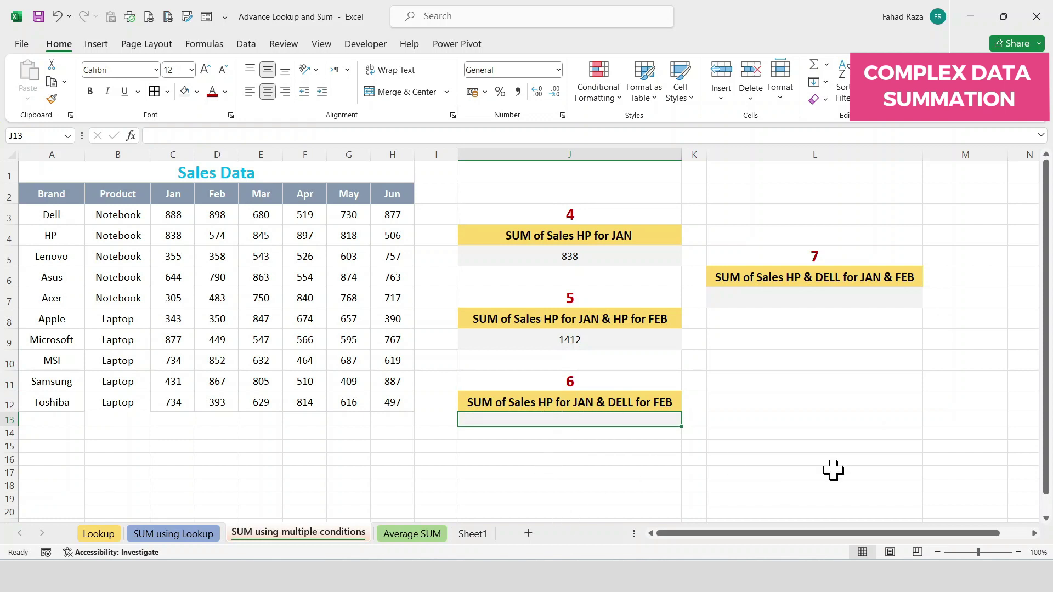
Enter =SUM(HP JAN,DELL FEB) in J13, returning 1736
type("=SUM")
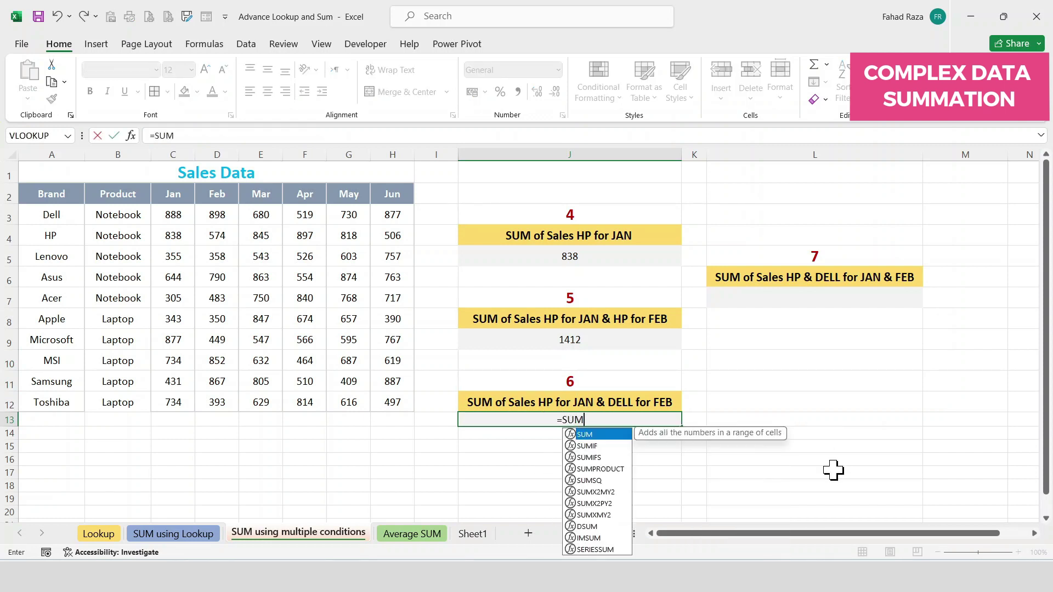
type("(HP")
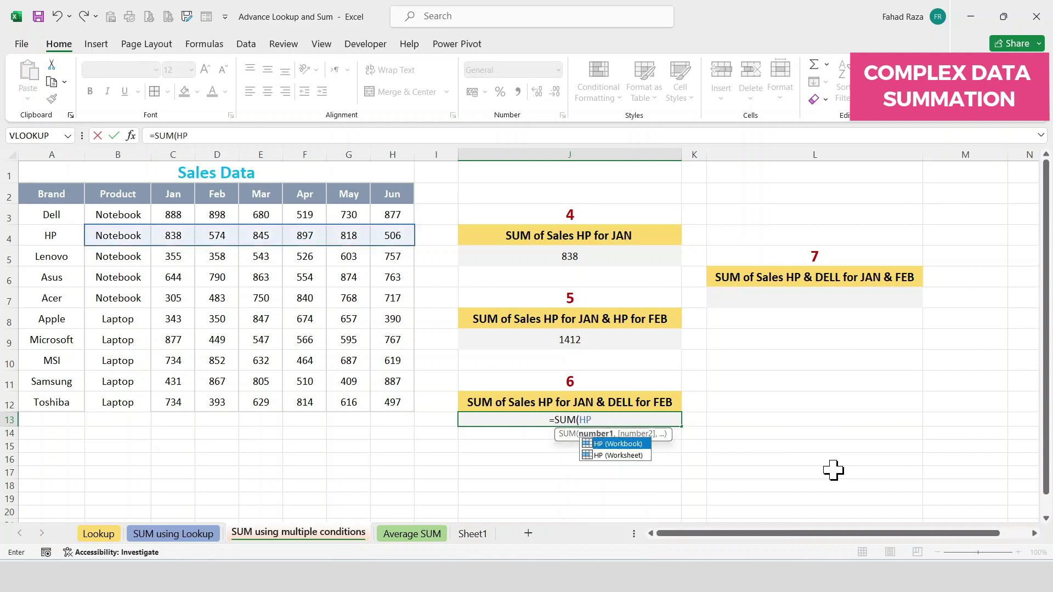
type(" JAN")
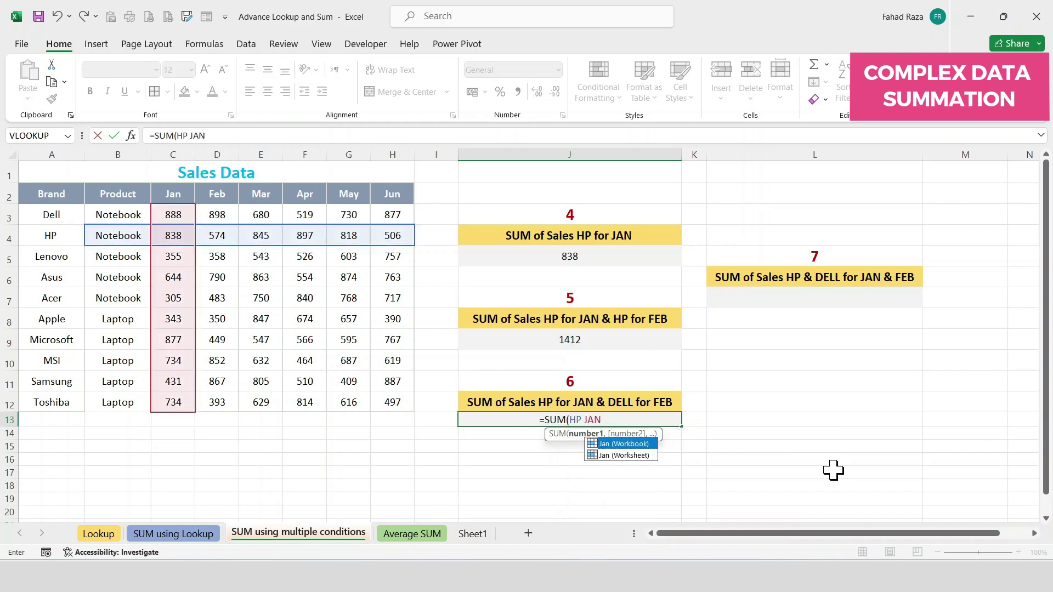
type(",")
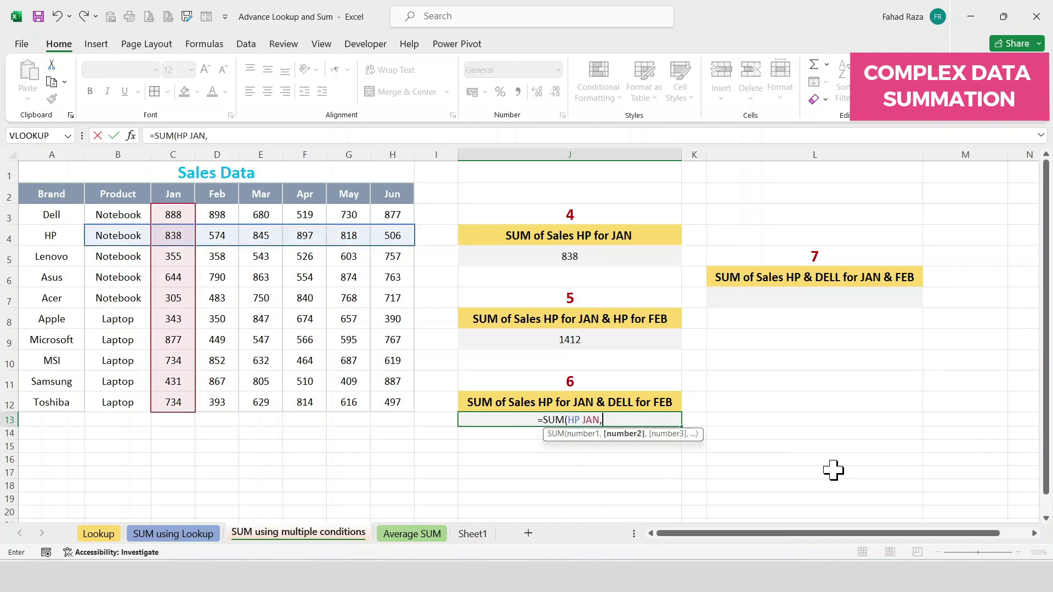
type("DELL")
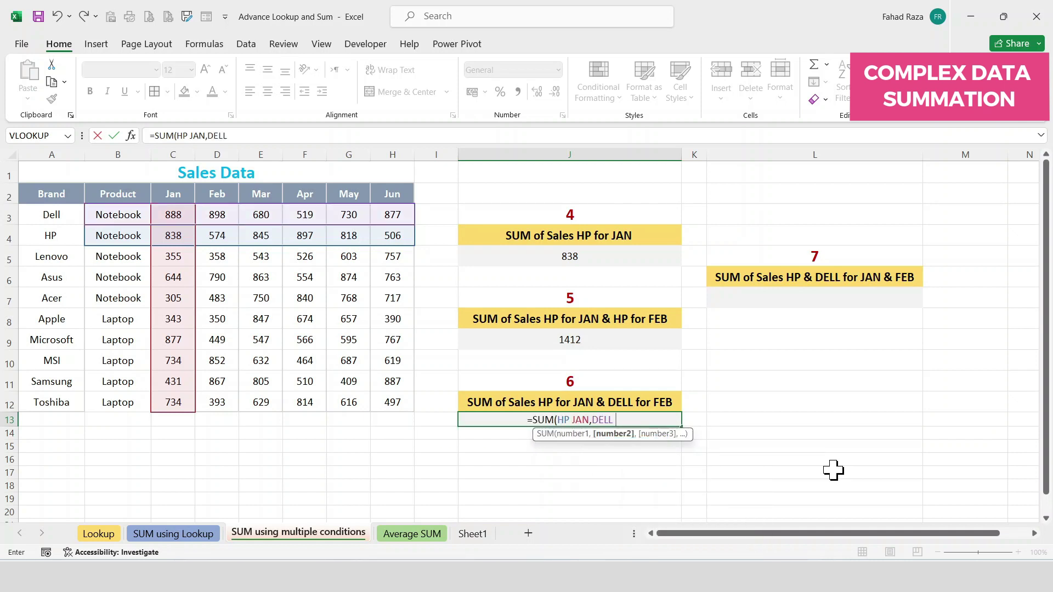
type(" FEB")
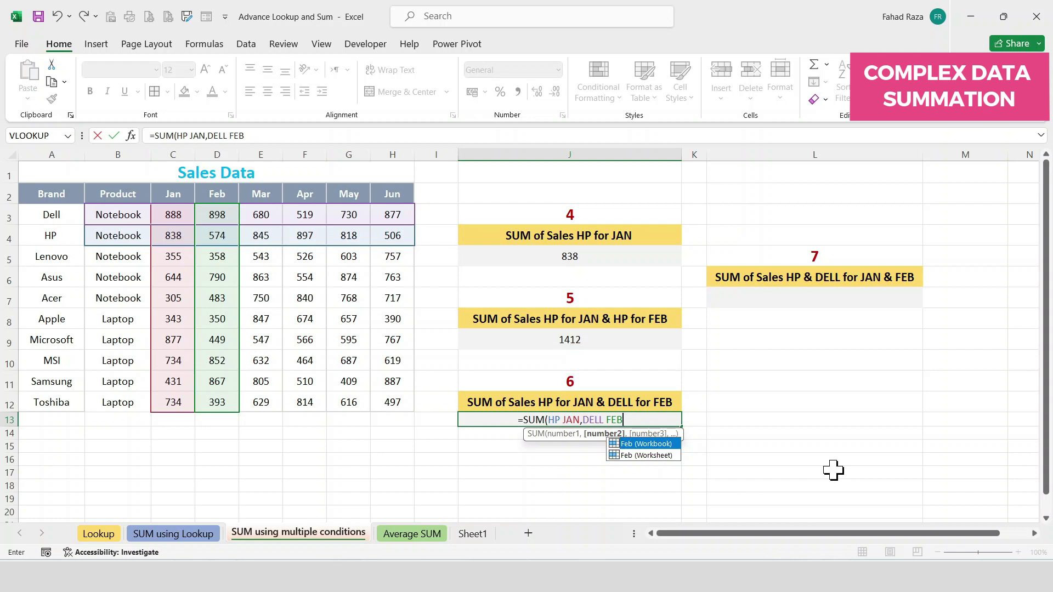
type(")")
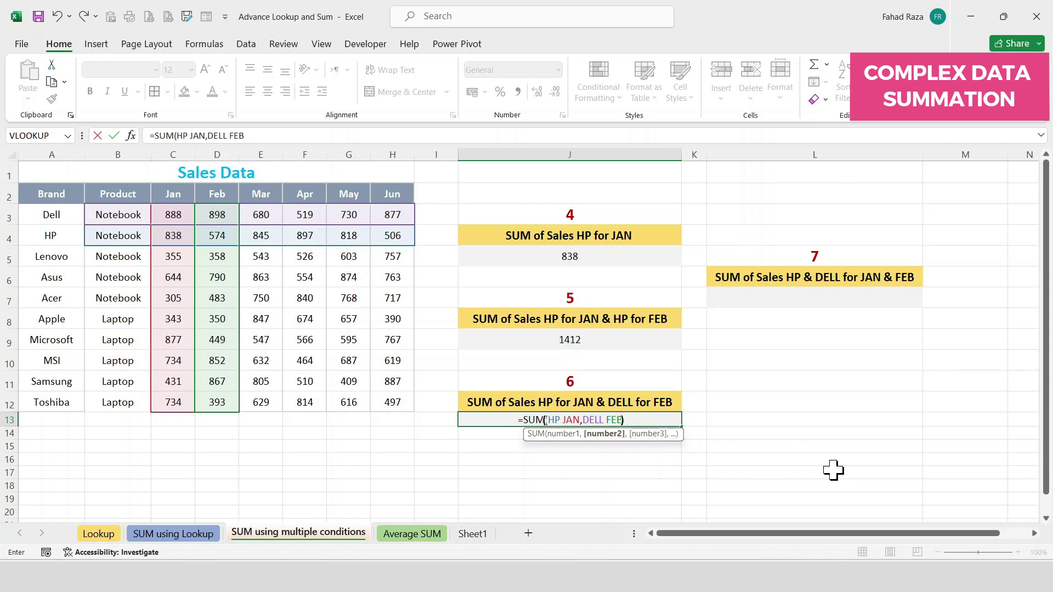
key("Return")
left_click(570, 422)
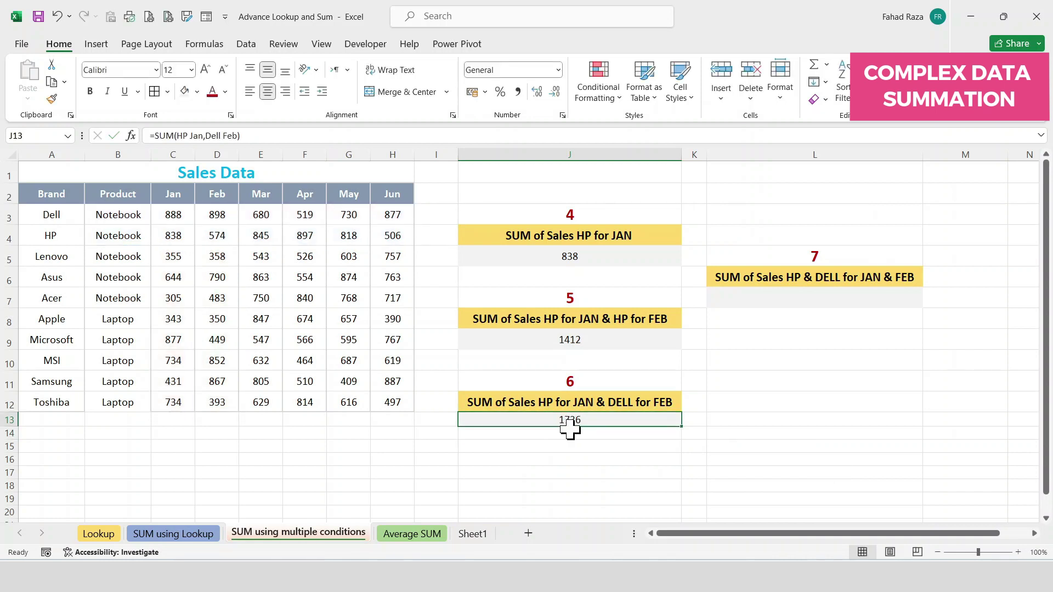
Enter =SUM(HP JAN, HP FEB, DELL JAN, DELL FEB) in L7 for 3198, then check the table values
left_click(809, 300)
type("=")
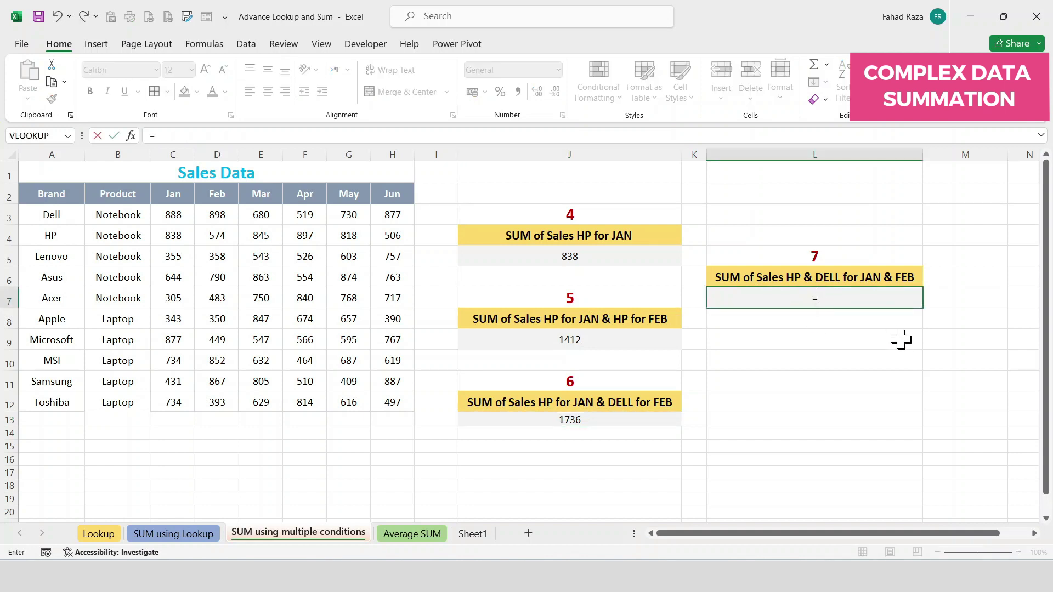
type("SUM(H")
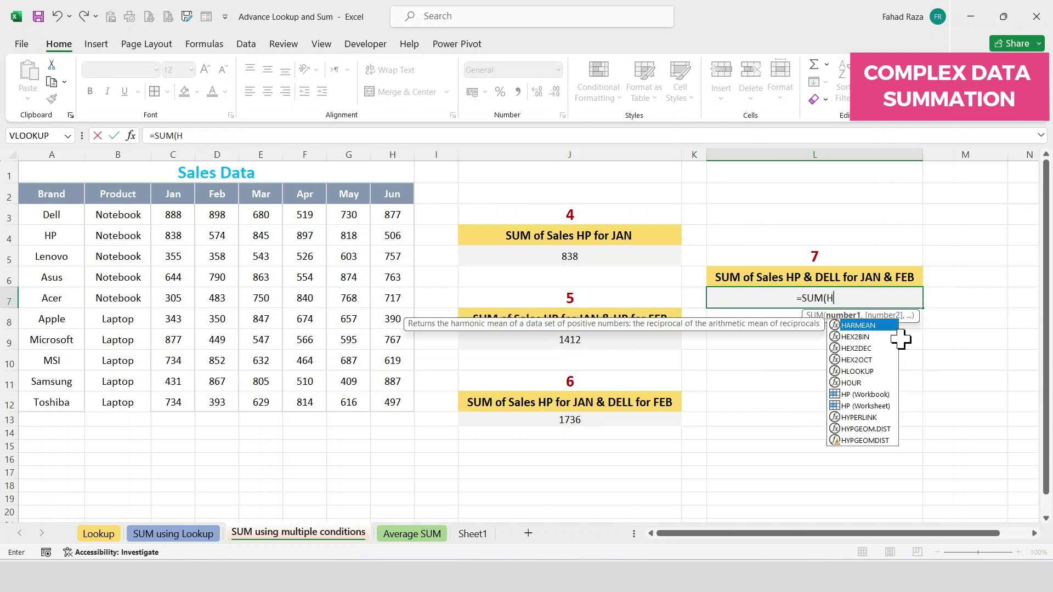
type("P JAN")
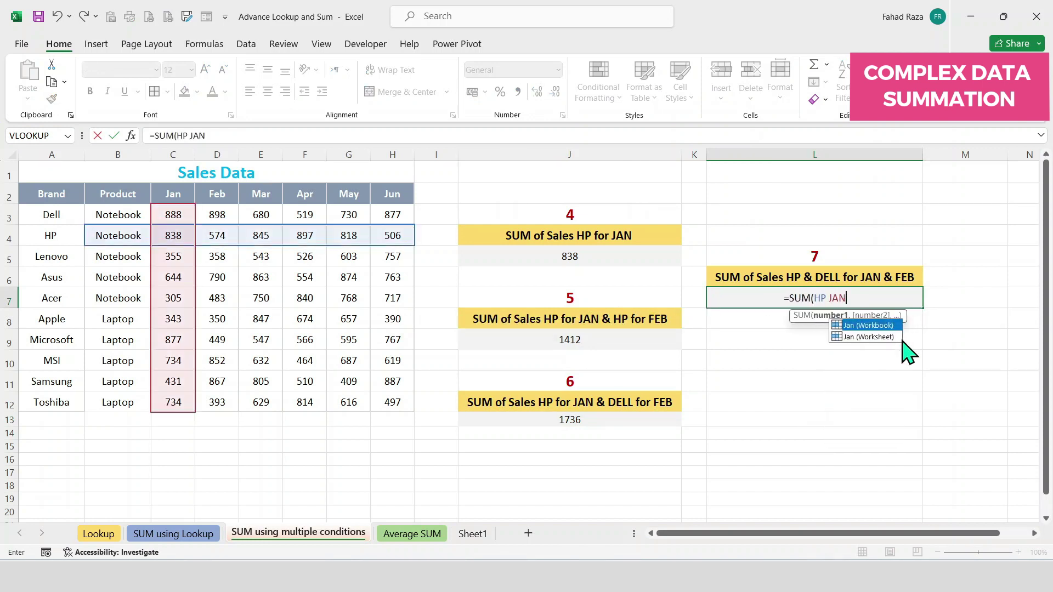
type(", HP")
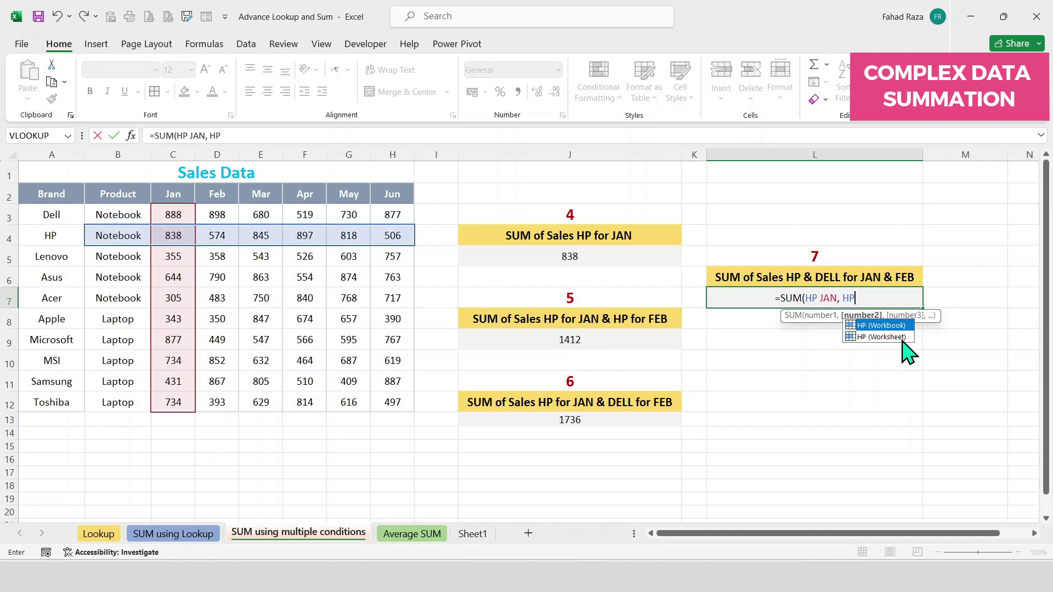
type(" FEB,")
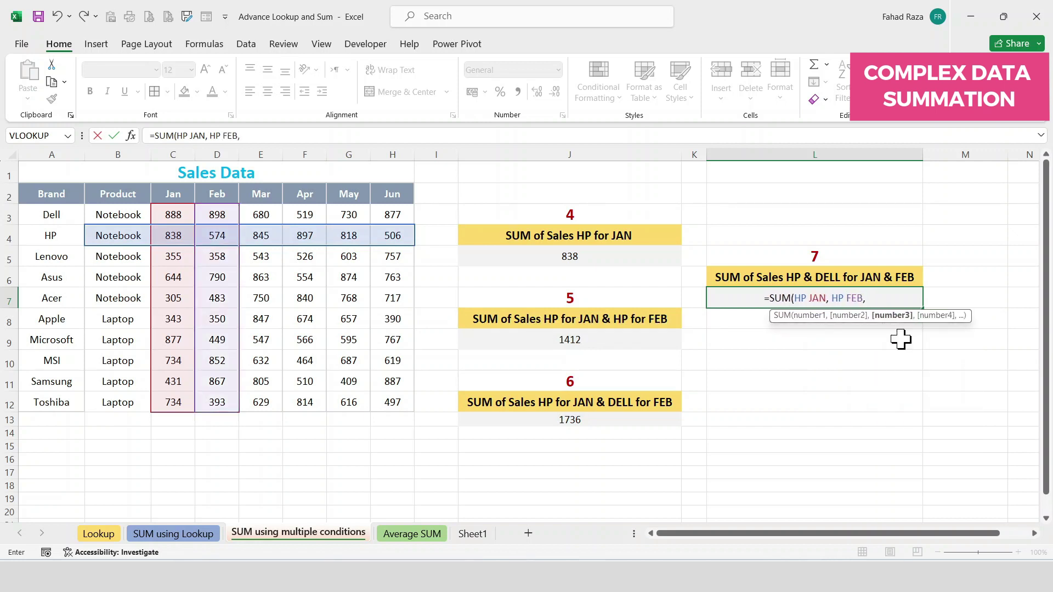
type(" DELL JAN,")
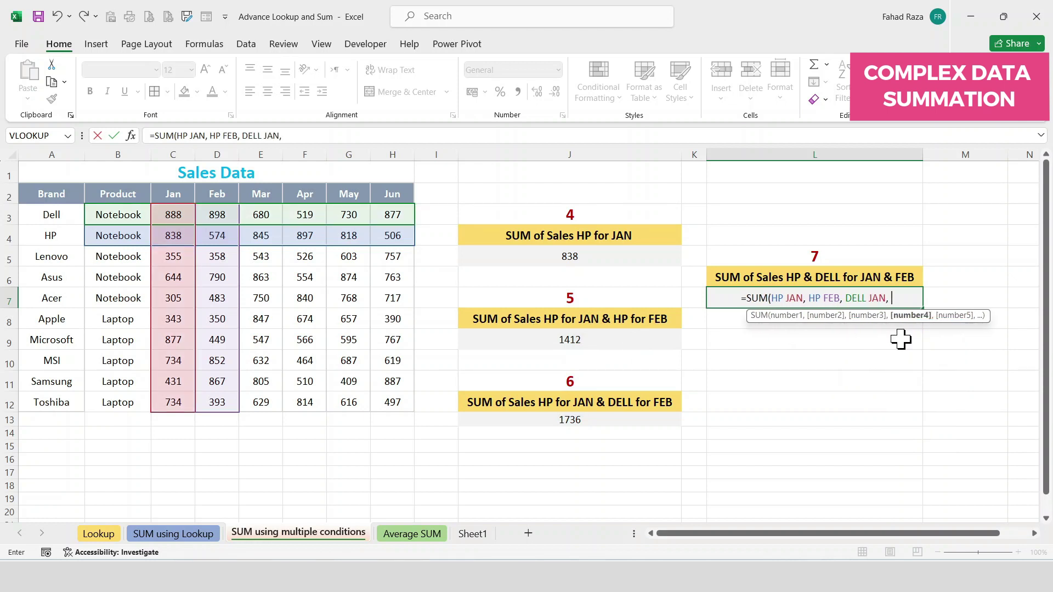
type(" DELL ")
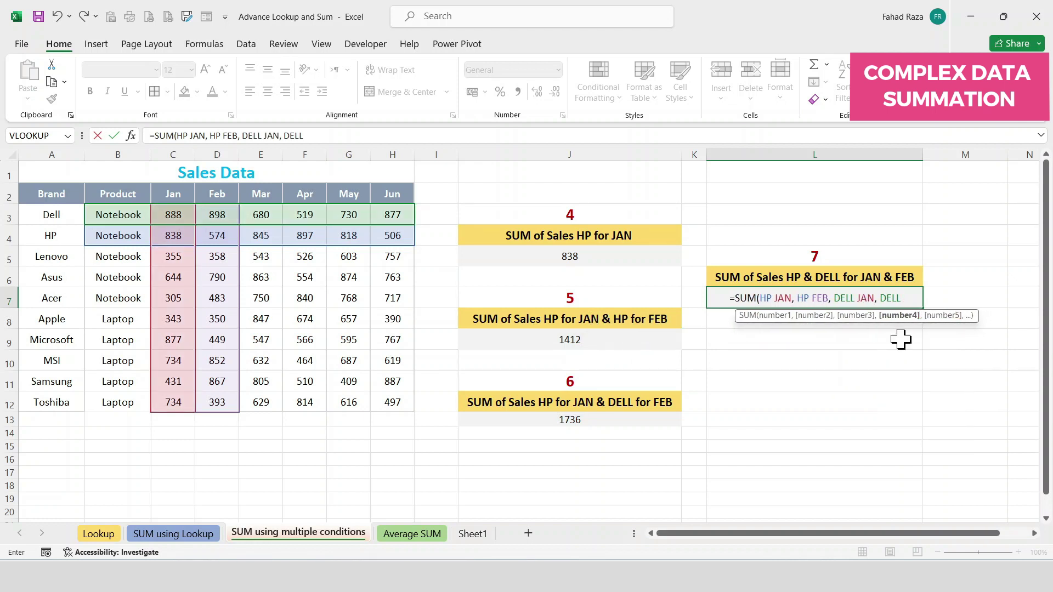
type("FEB)")
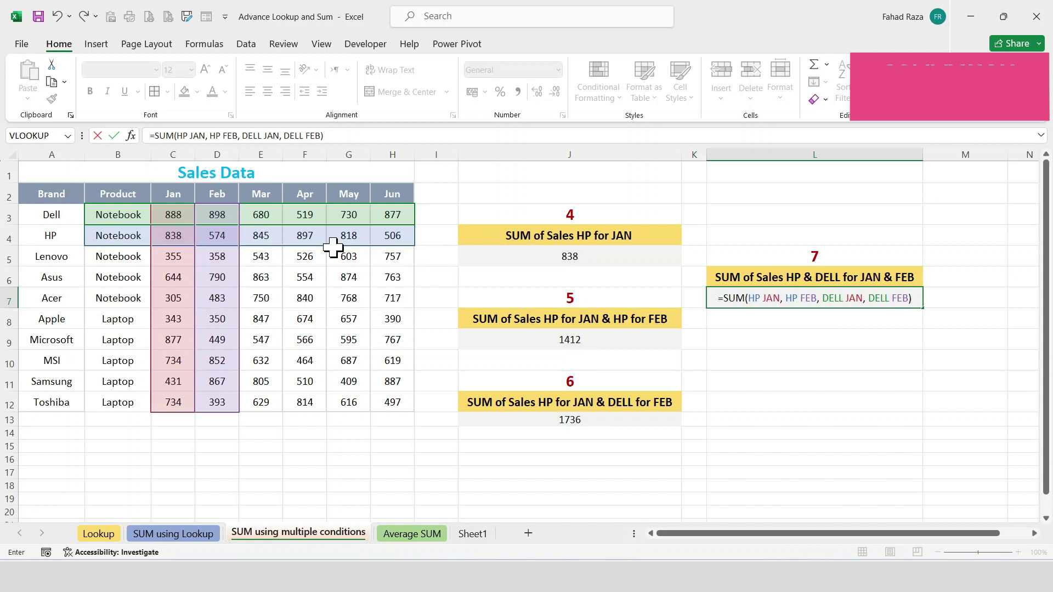
key("Return")
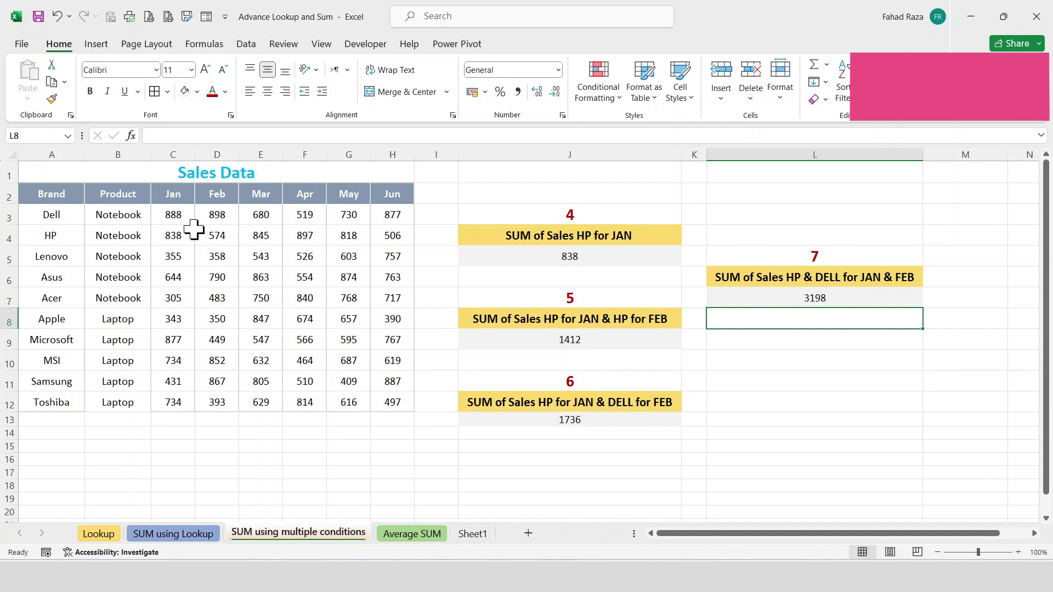
left_click(213, 215)
left_click_drag(213, 215, 259, 229)
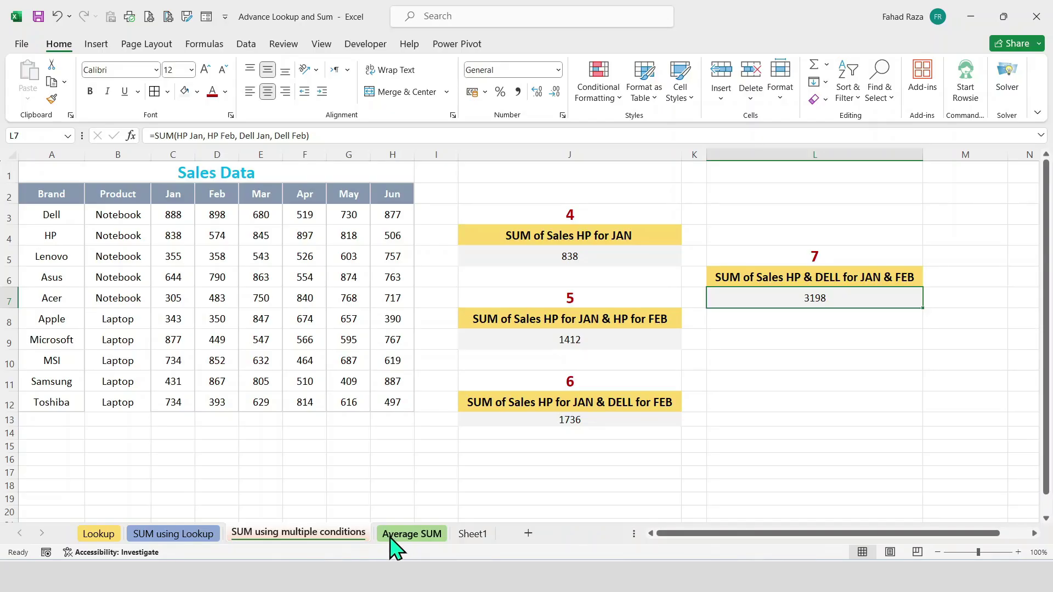
Switch to the Average SUM sheet and select the 1st Quarter answer cell J5
left_click(390, 537)
left_click(578, 211)
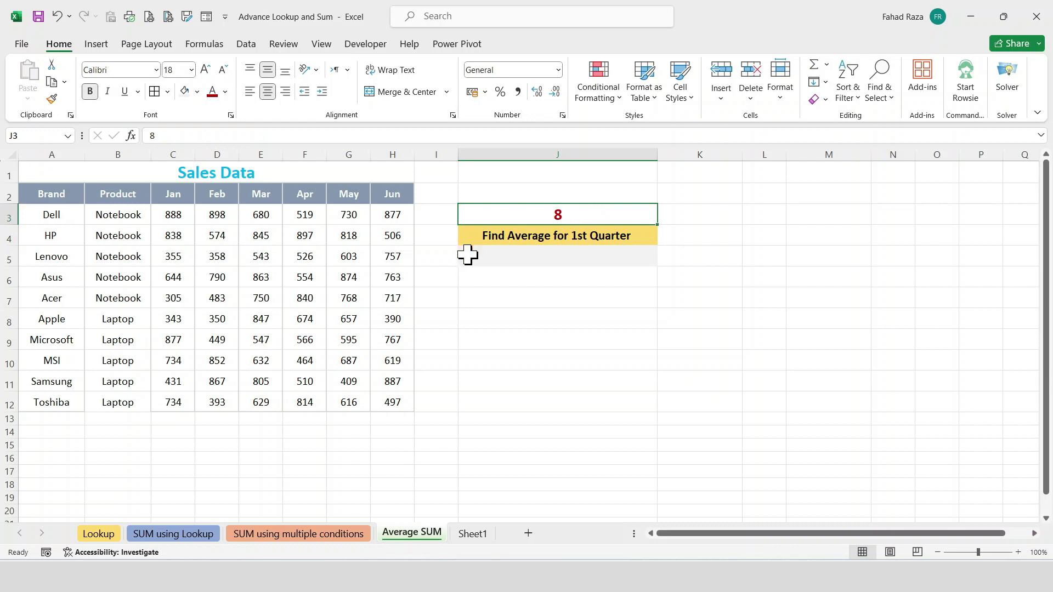
left_click(548, 258)
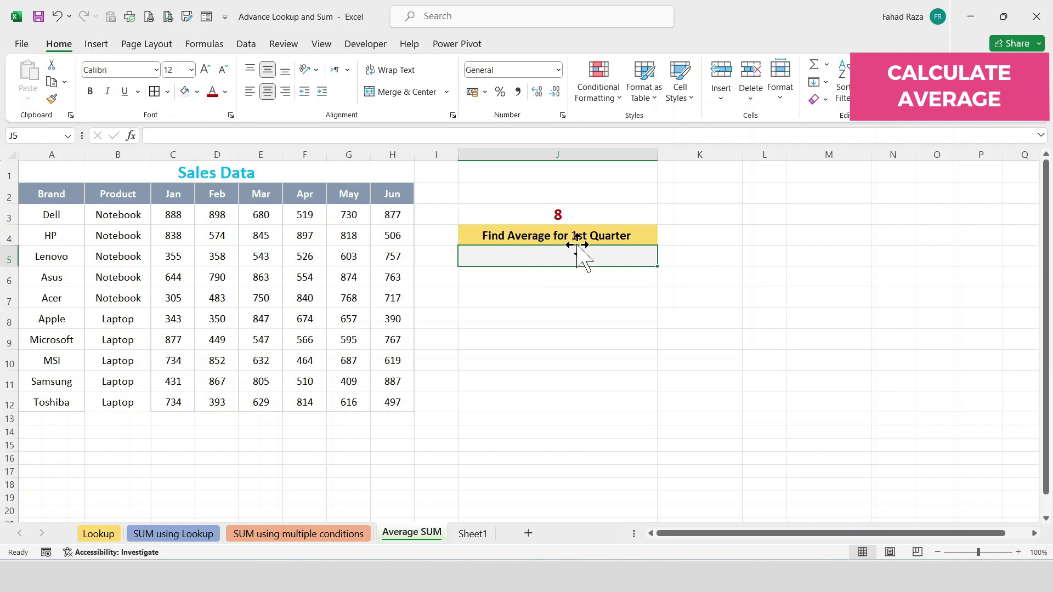
left_click_drag(174, 196, 252, 198)
left_click(507, 255)
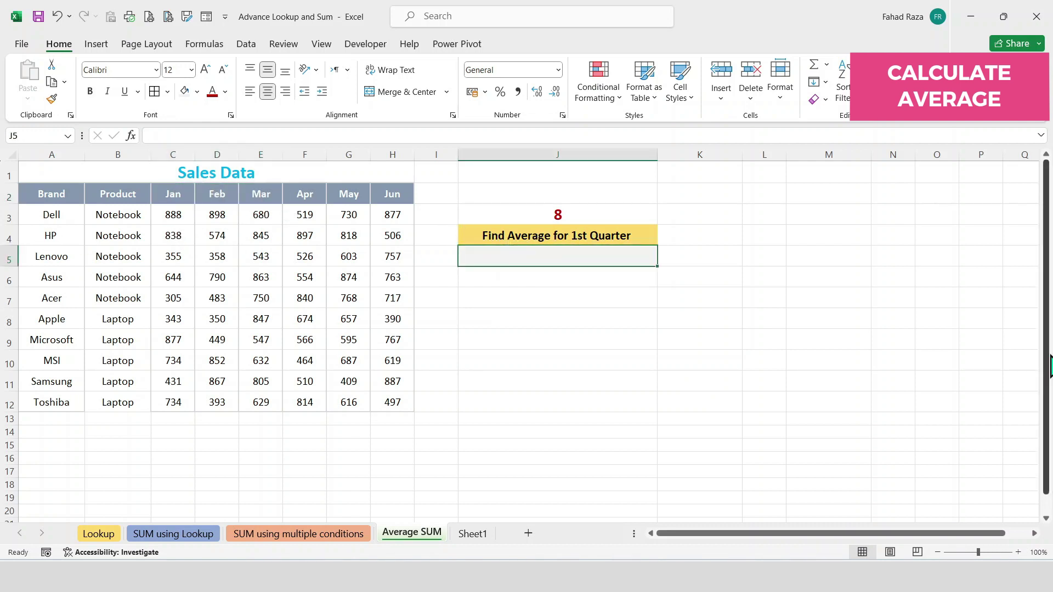
Enter =AVERAGE(SUM(JAN),SUM(FEB),SUM(MAR)) in J5, returning 6434.666667
type("=")
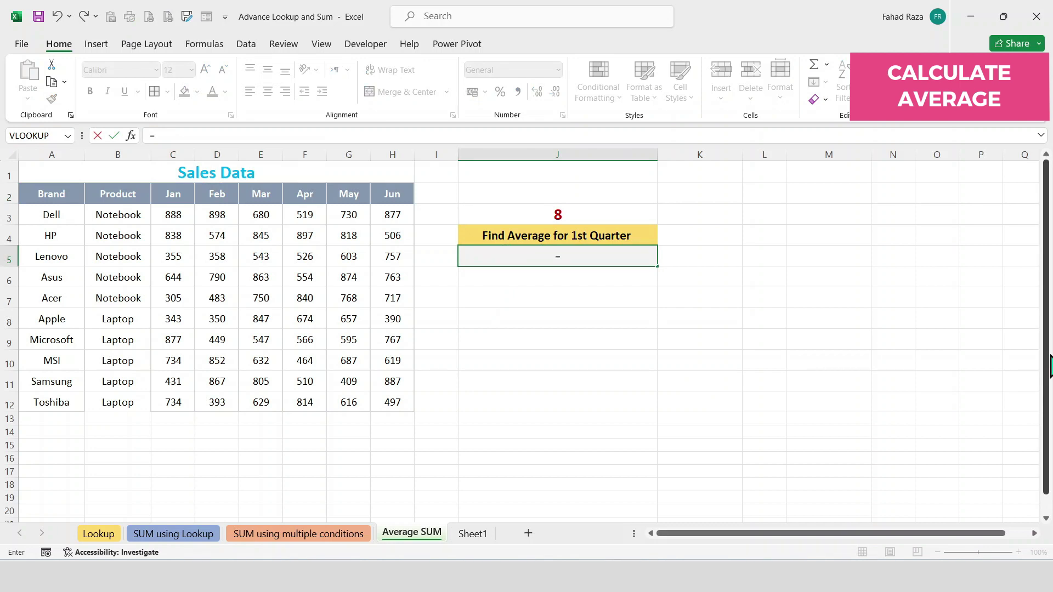
type("AVERAGE(")
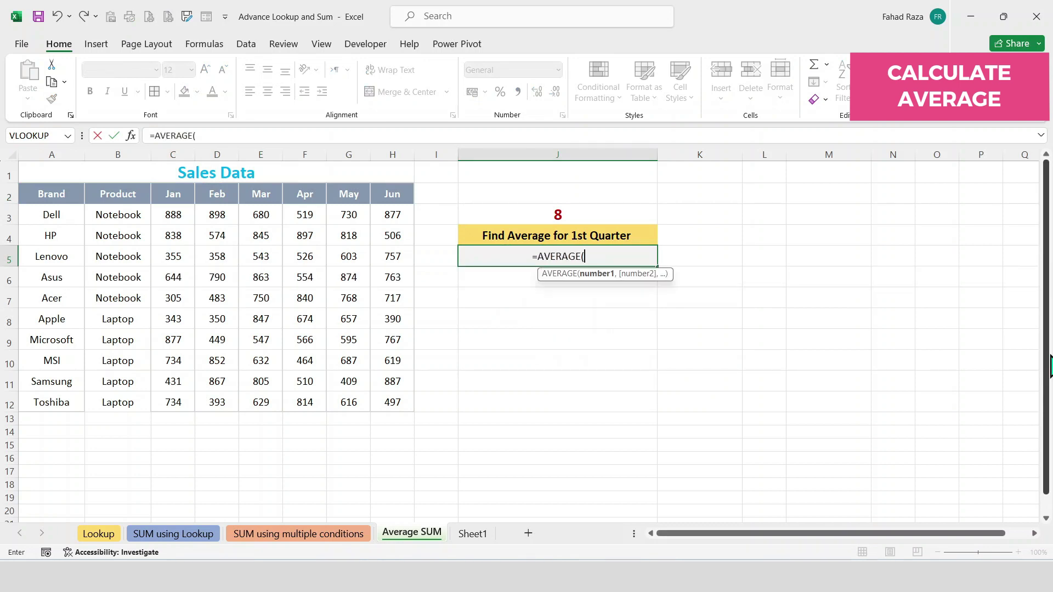
type("SUM")
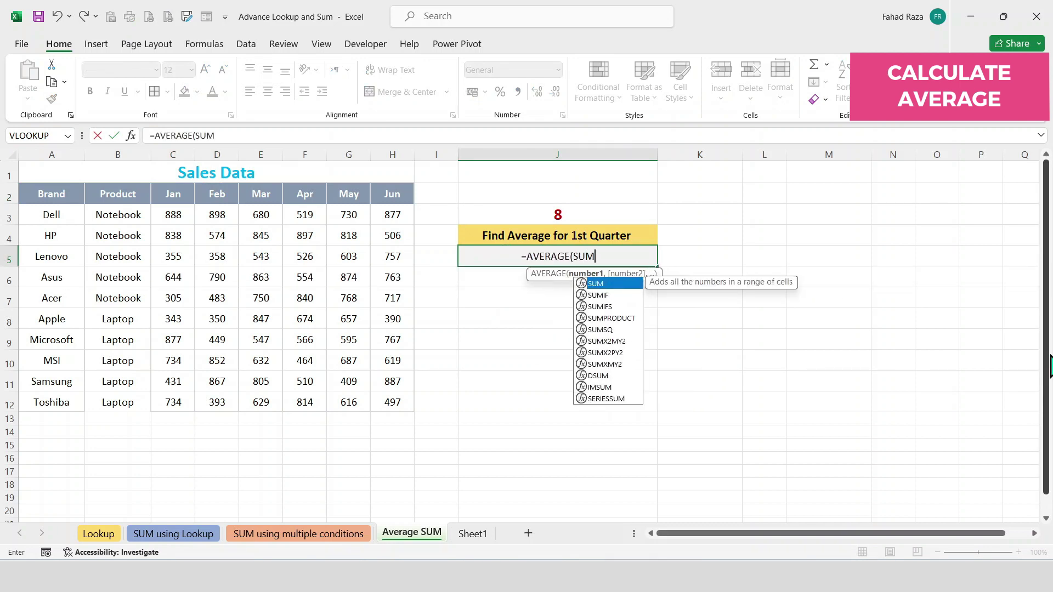
type("(")
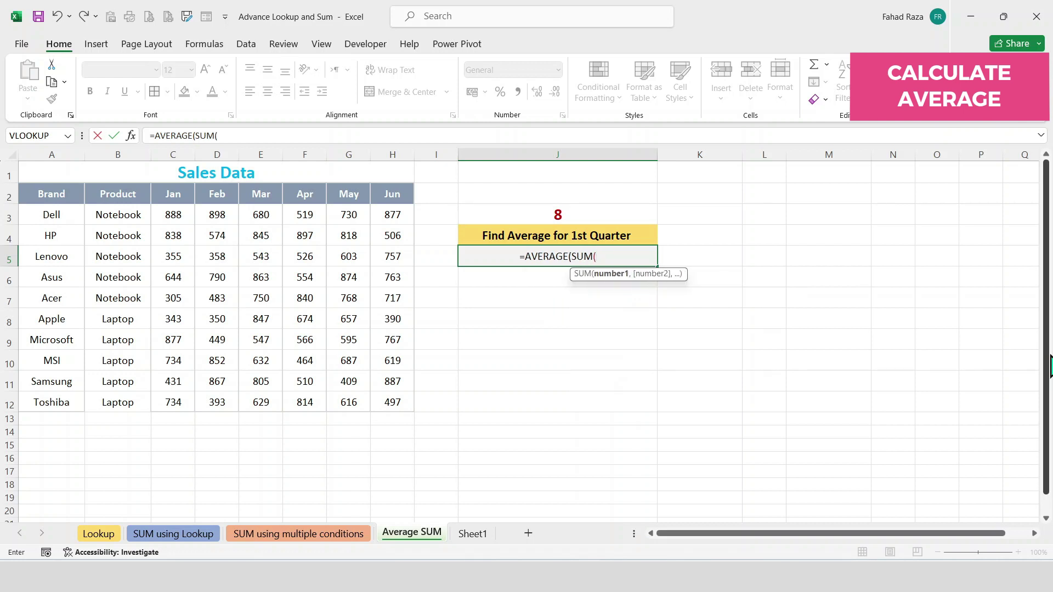
type("JAN,")
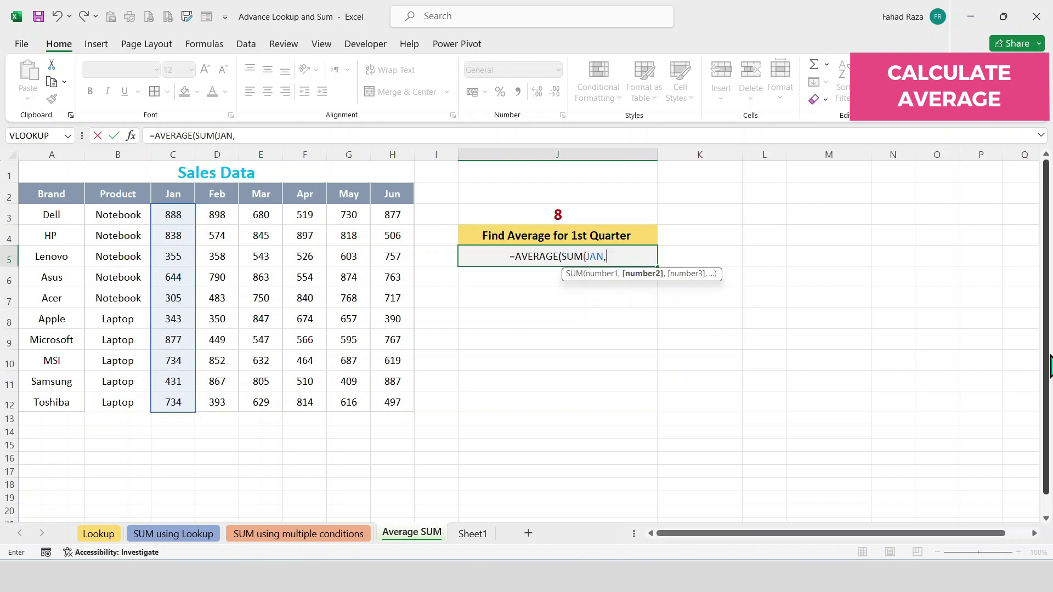
key("BackSpace")
type("),SUM(FEB),SU")
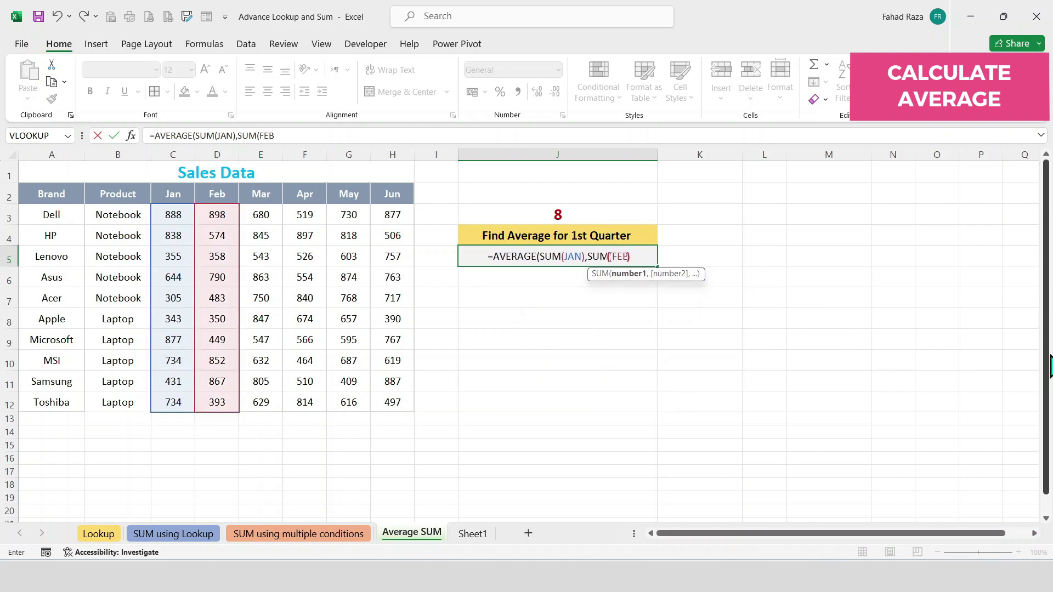
type("M")
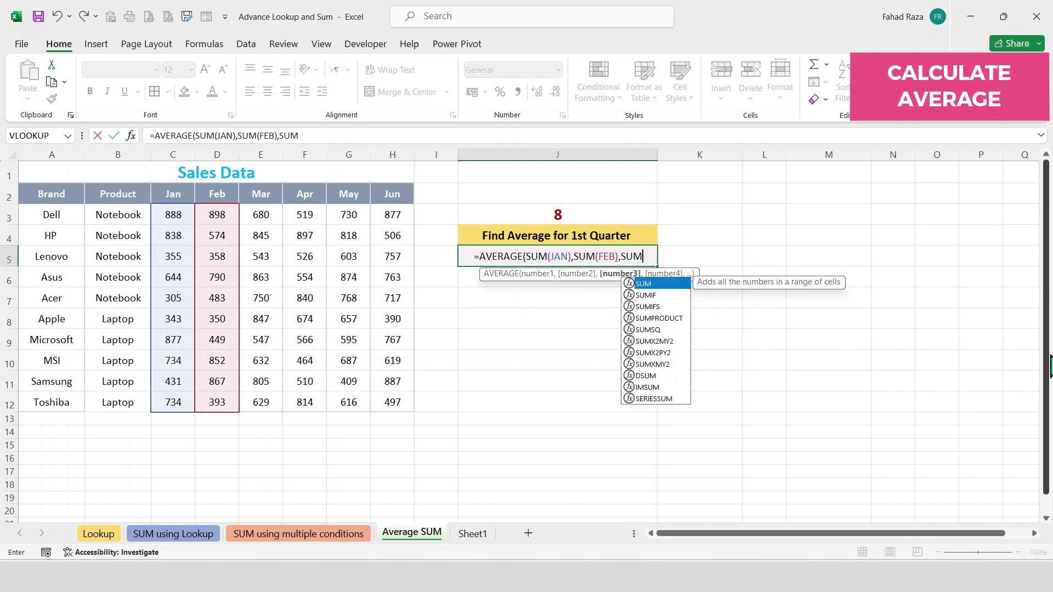
type("(MAR")
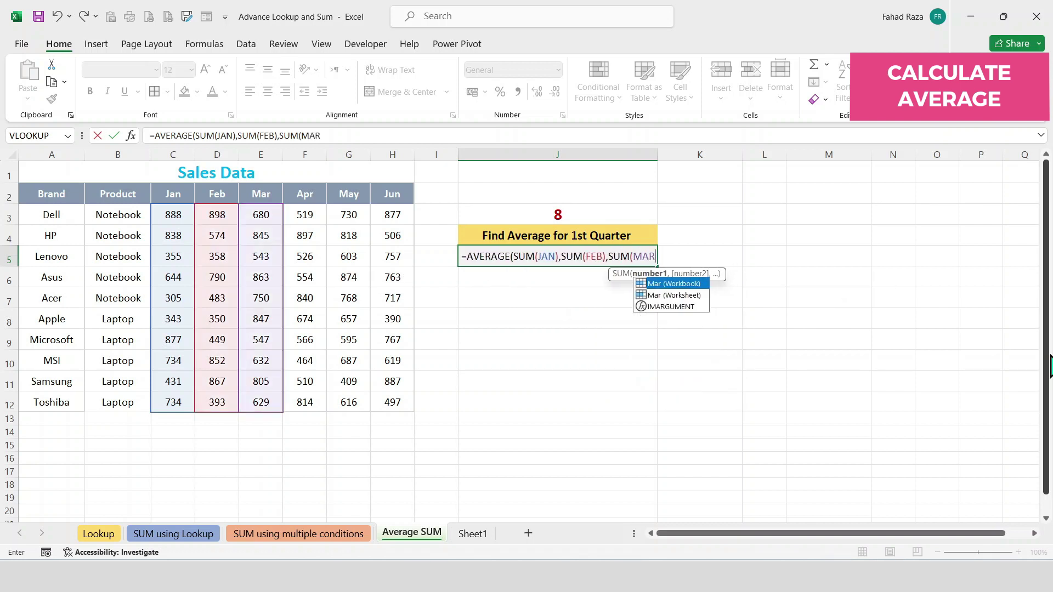
type(")")
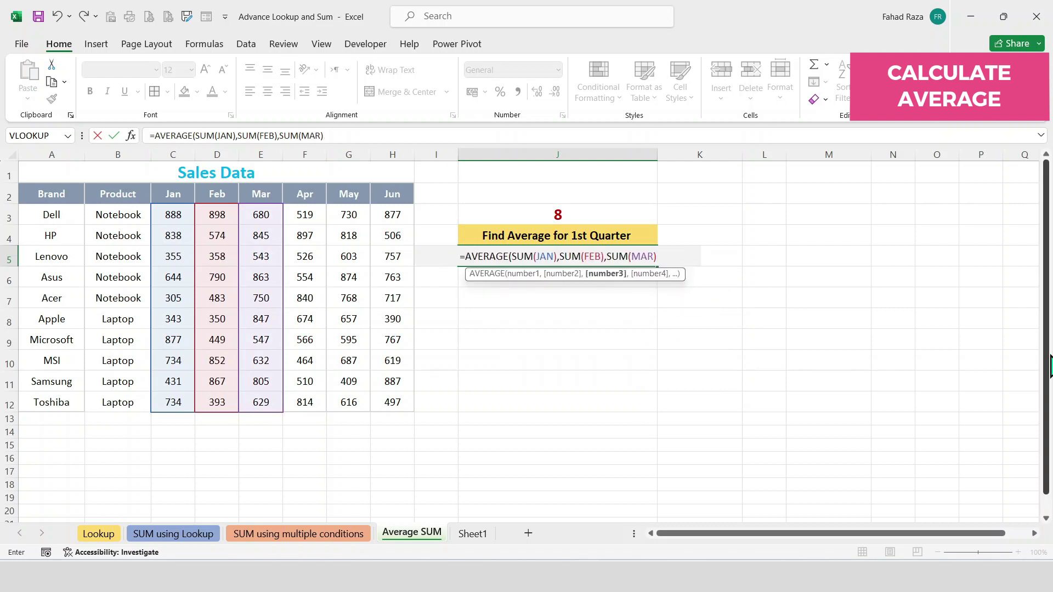
type(")")
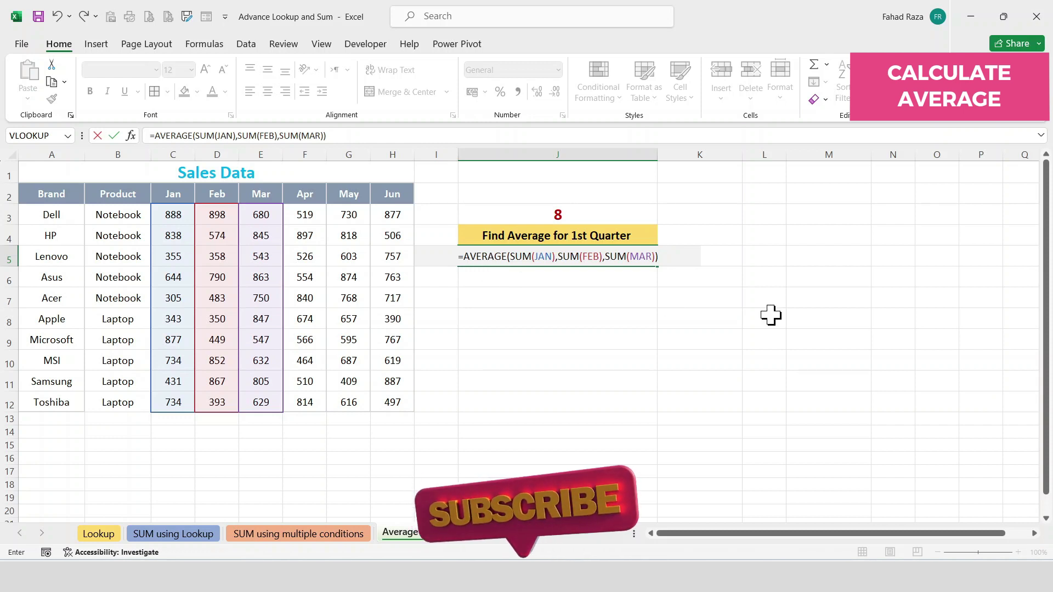
key("Return")
key("Up")
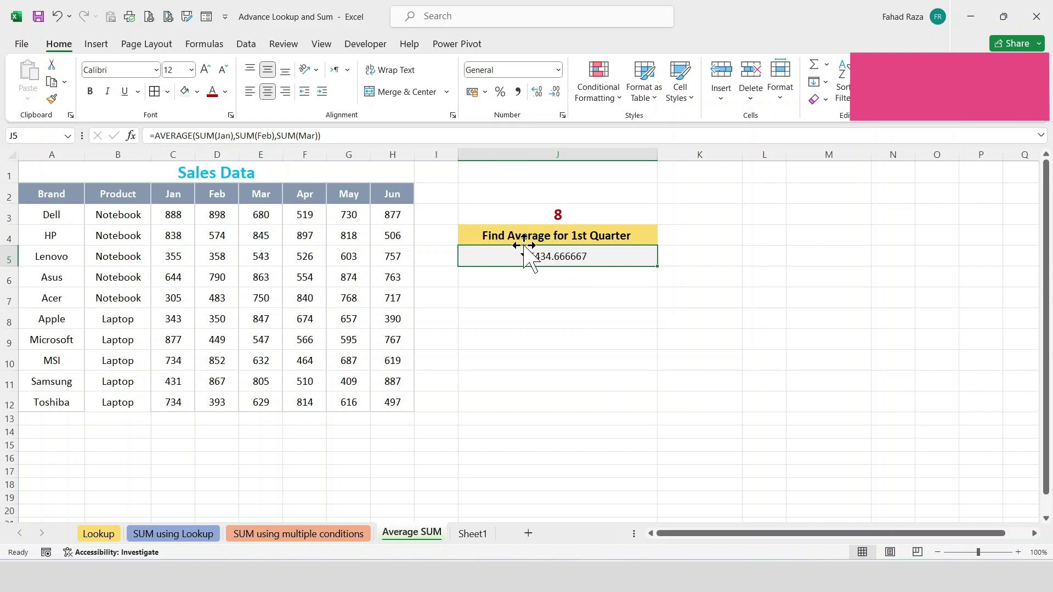
Strip the decimals from J5 so it reads 6435, then return to the SUM using multiple conditions sheet
left_click(555, 92)
left_click(555, 92)
left_click(555, 92)
left_click(555, 92)
left_click(555, 92)
left_click(555, 91)
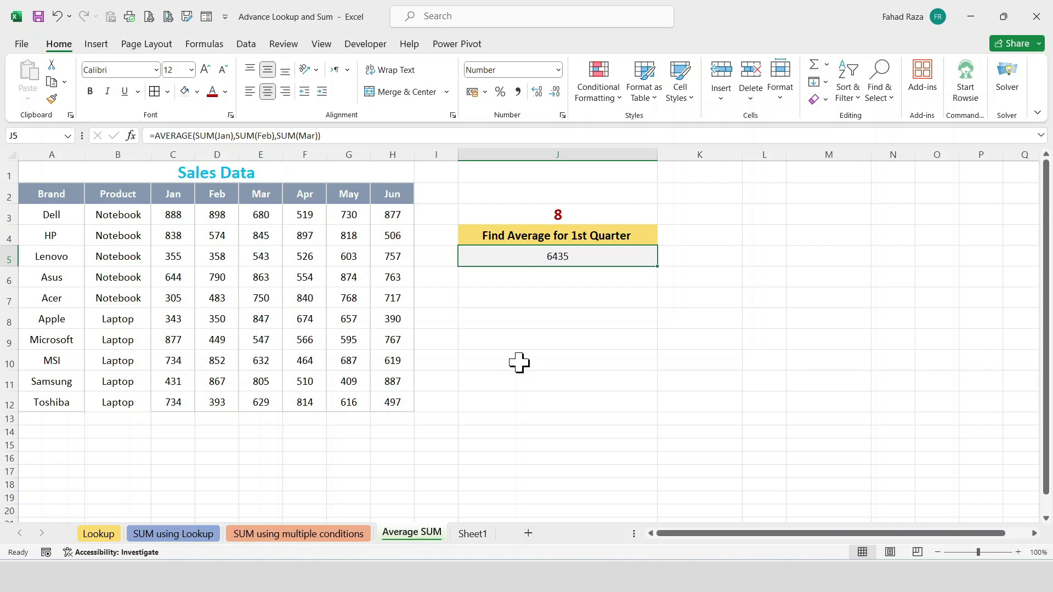
left_click(174, 534)
left_click(98, 533)
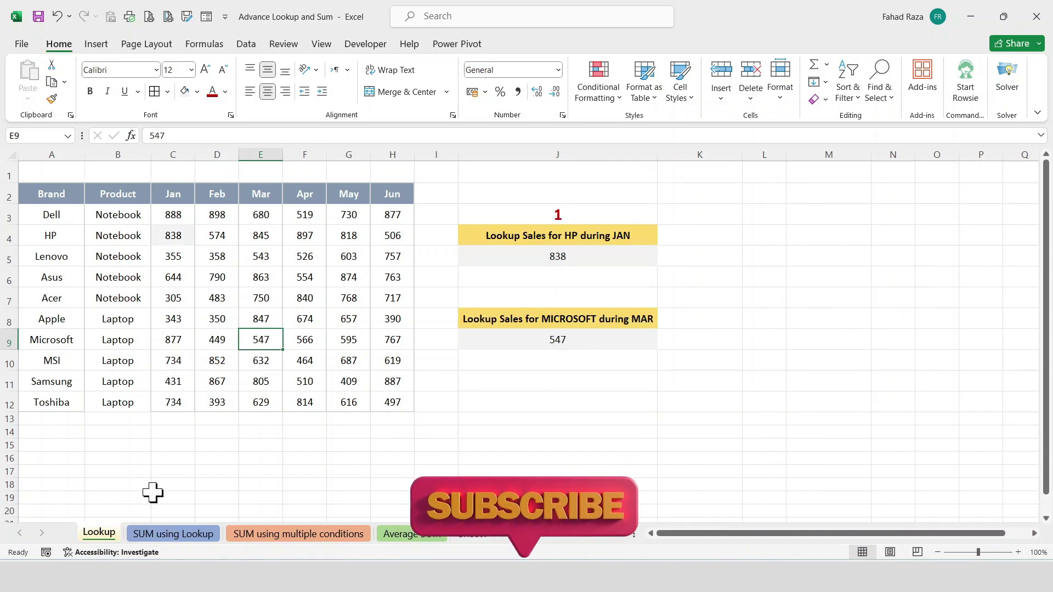
left_click(301, 533)
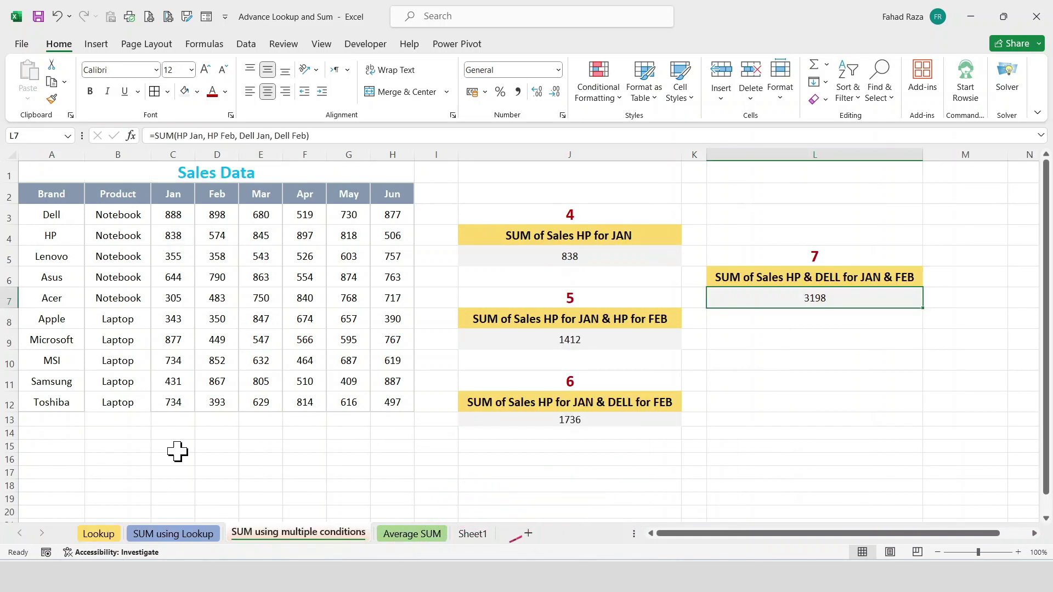